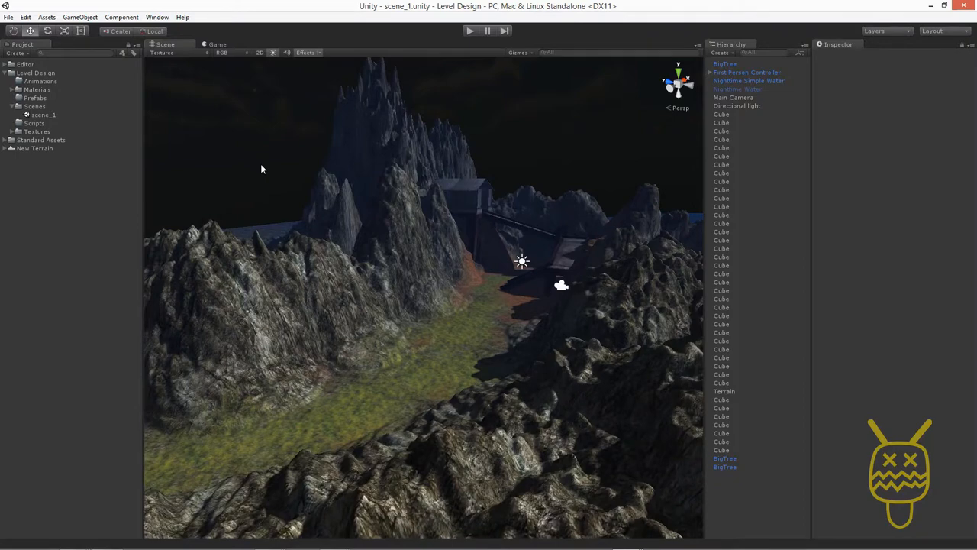
- Create a new scene and save it as "particles" in the Level Design/Scenes folder
{"action": "key", "text": "ctrl+n"}
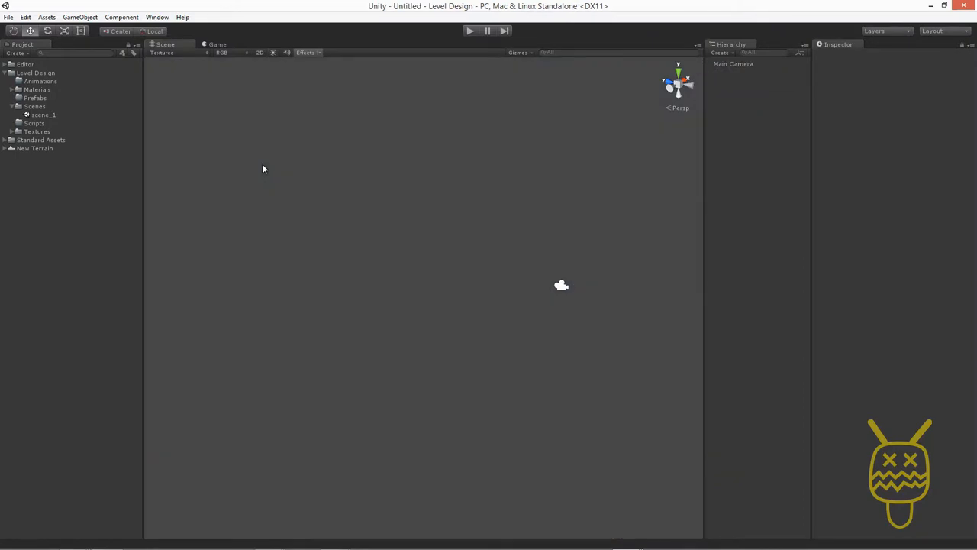
{"action": "key", "text": "ctrl+s"}
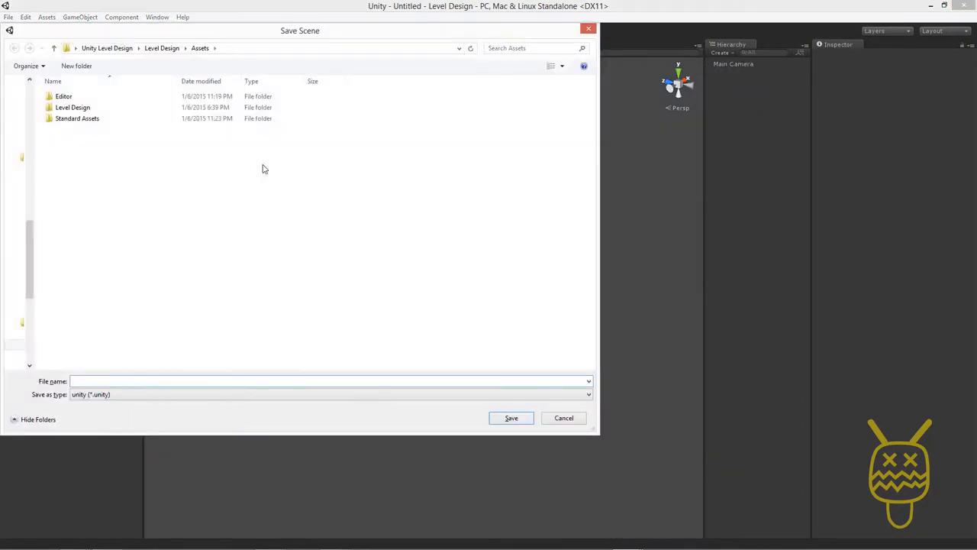
{"action": "double_click", "coordinate": [74, 108]}
{"action": "left_click", "coordinate": [68, 109]}
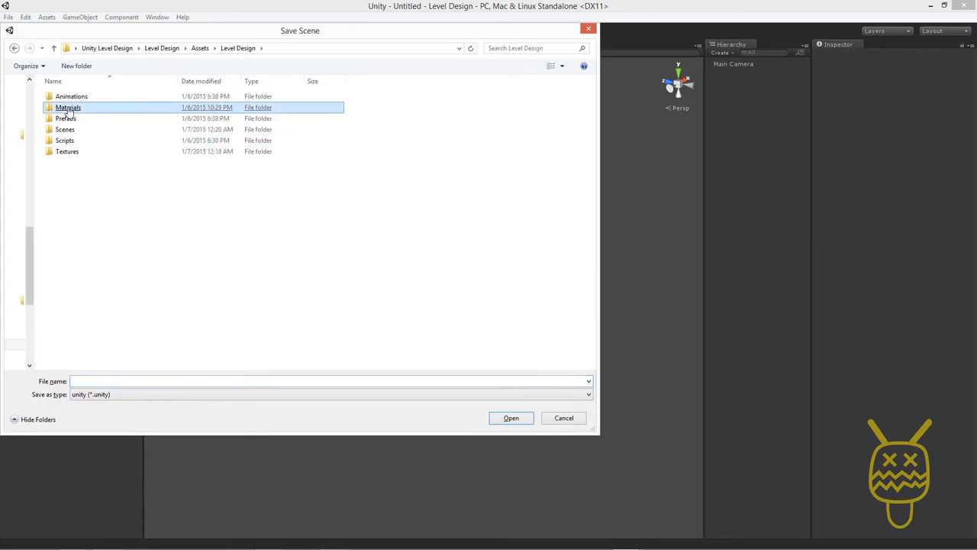
{"action": "double_click", "coordinate": [65, 129]}
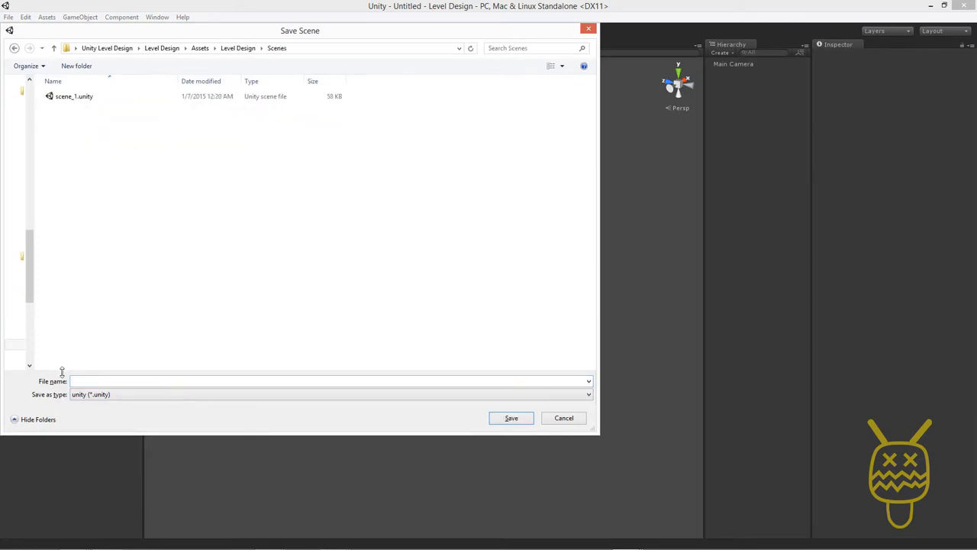
{"action": "left_click", "coordinate": [90, 380]}
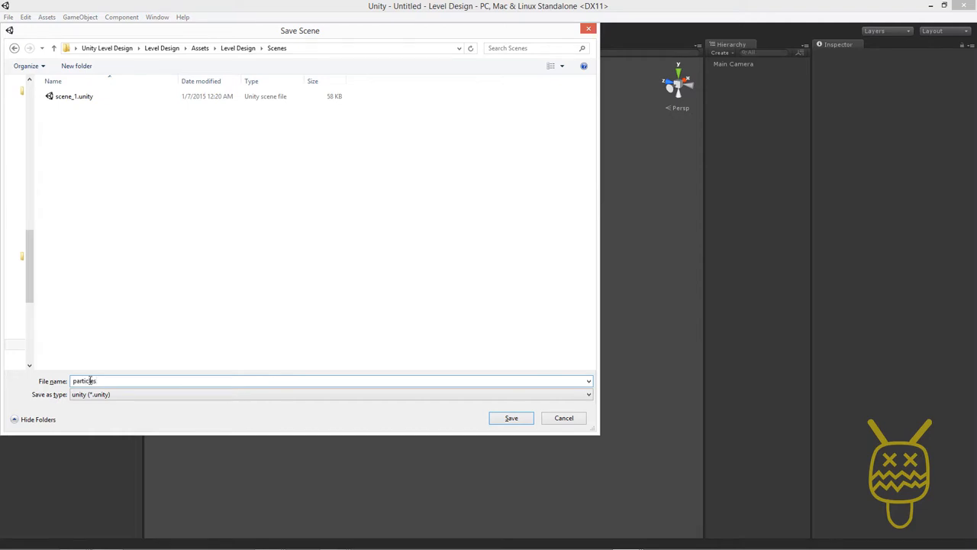
{"action": "key", "text": "Return"}
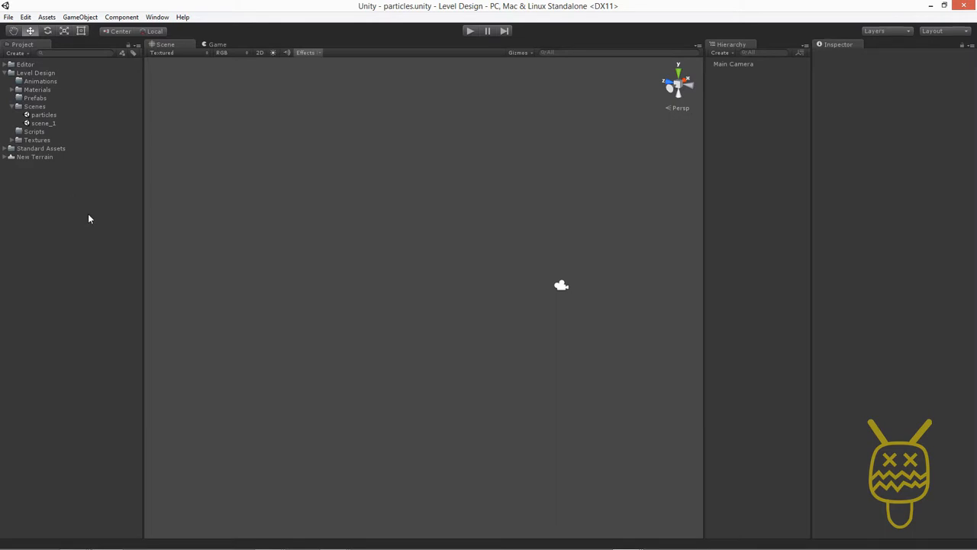
{"action": "left_click", "coordinate": [48, 115]}
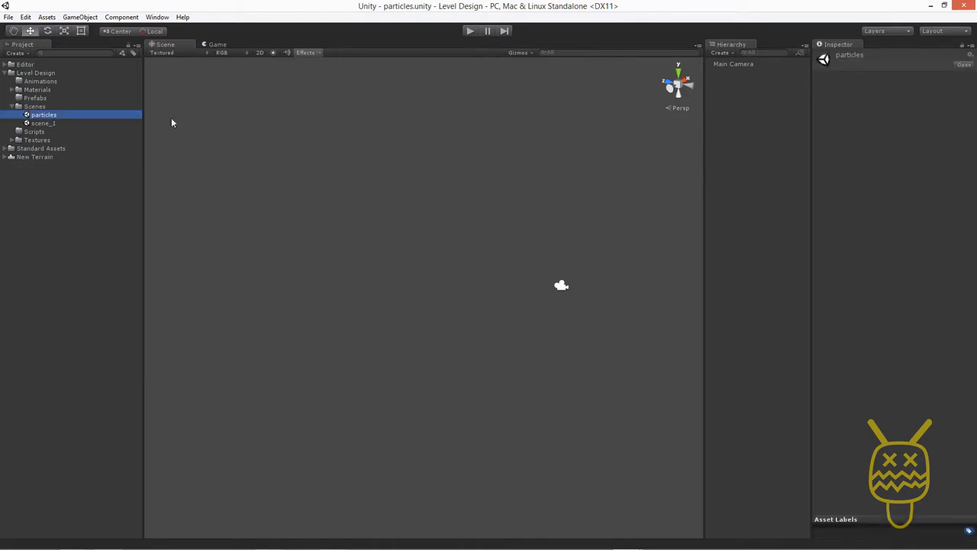
{"action": "left_click", "coordinate": [565, 160]}
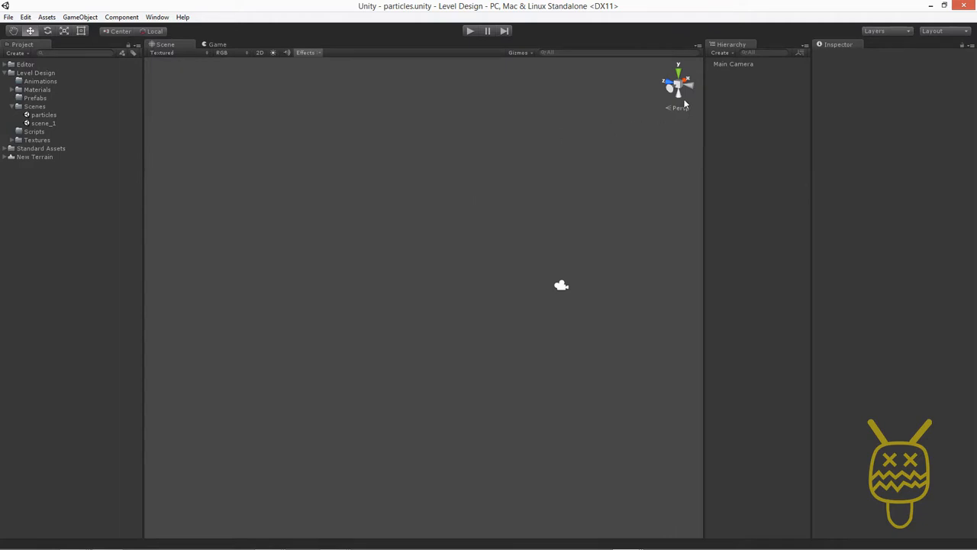
- Add a Particle System to the scene and shrink the Particle System Curves area to expose its full module list
{"action": "left_click", "coordinate": [720, 53]}
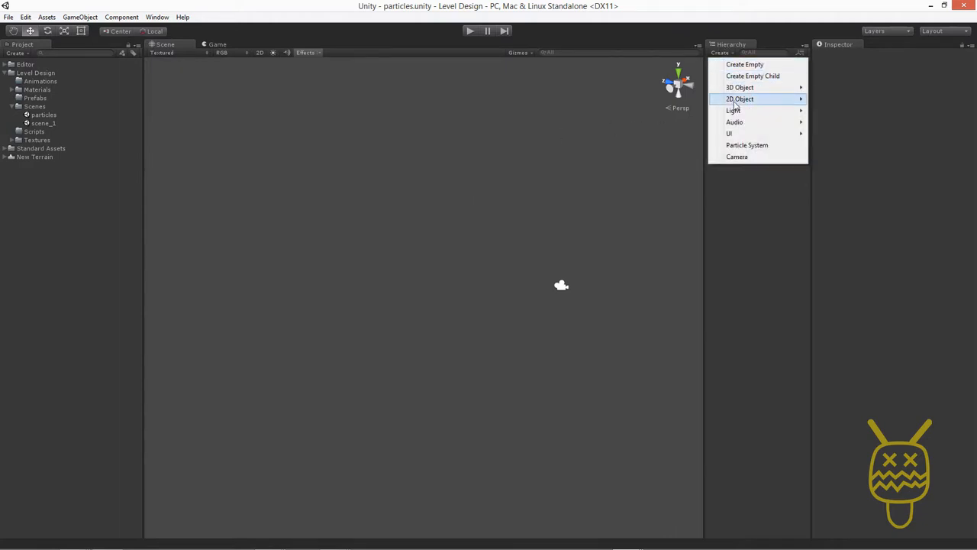
{"action": "left_click", "coordinate": [749, 145]}
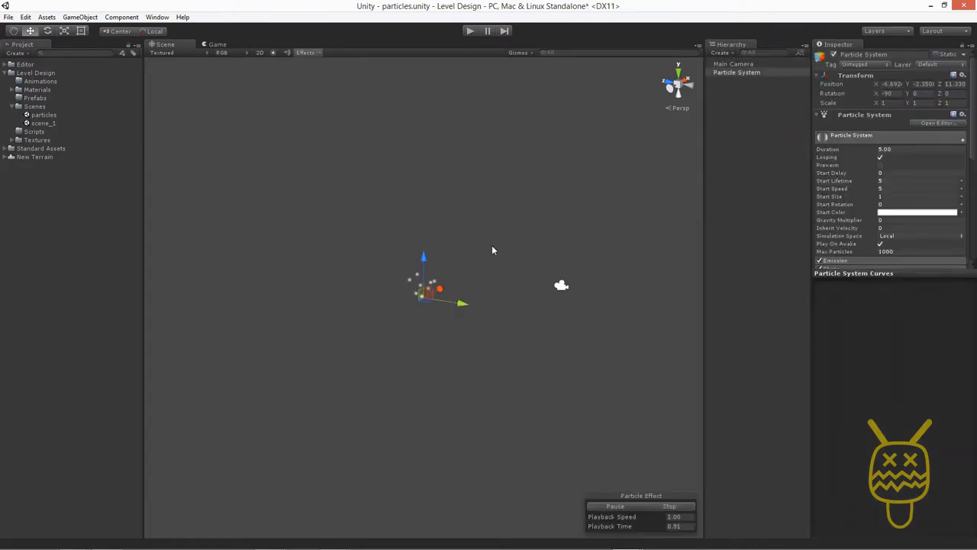
{"action": "key", "text": "w"}
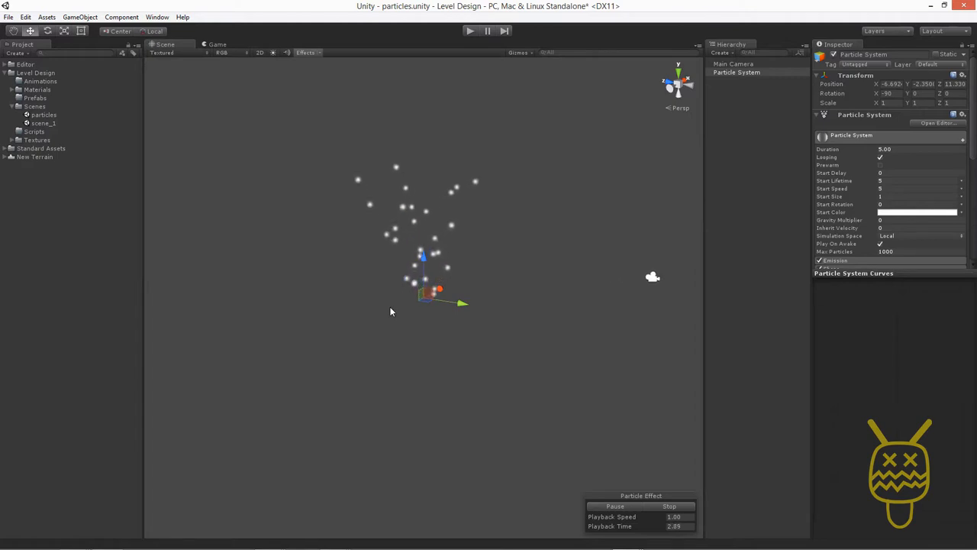
{"action": "left_click_drag", "start_coordinate": [393, 230], "coordinate": [408, 423], "text": "alt"}
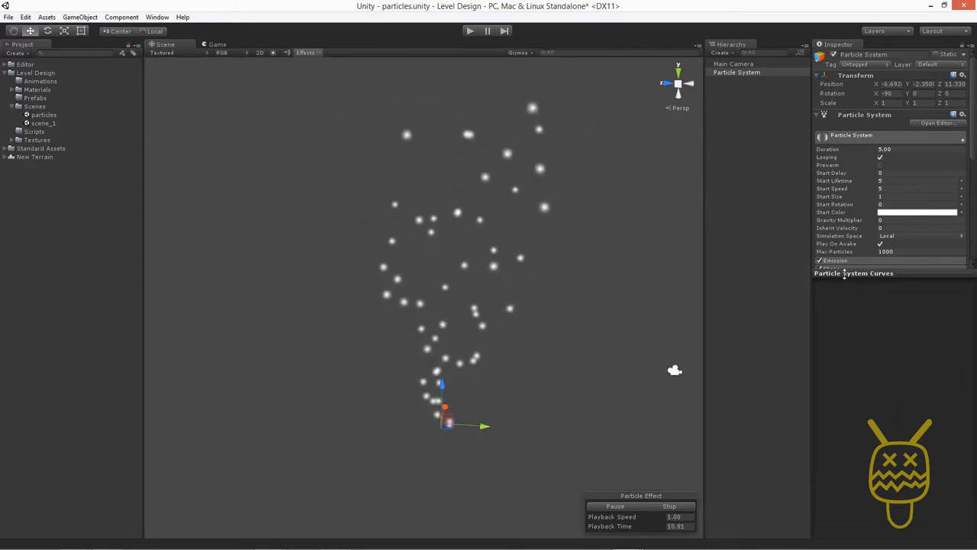
{"action": "left_click_drag", "start_coordinate": [827, 277], "coordinate": [827, 486]}
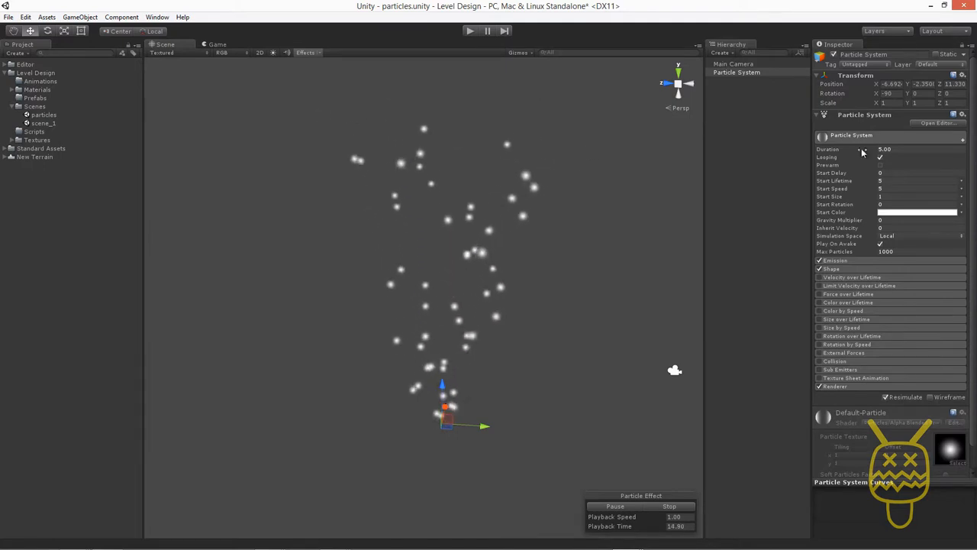
- View the particle system in its separate editor window, close that window, and restart the particle simulation
{"action": "left_click", "coordinate": [934, 123]}
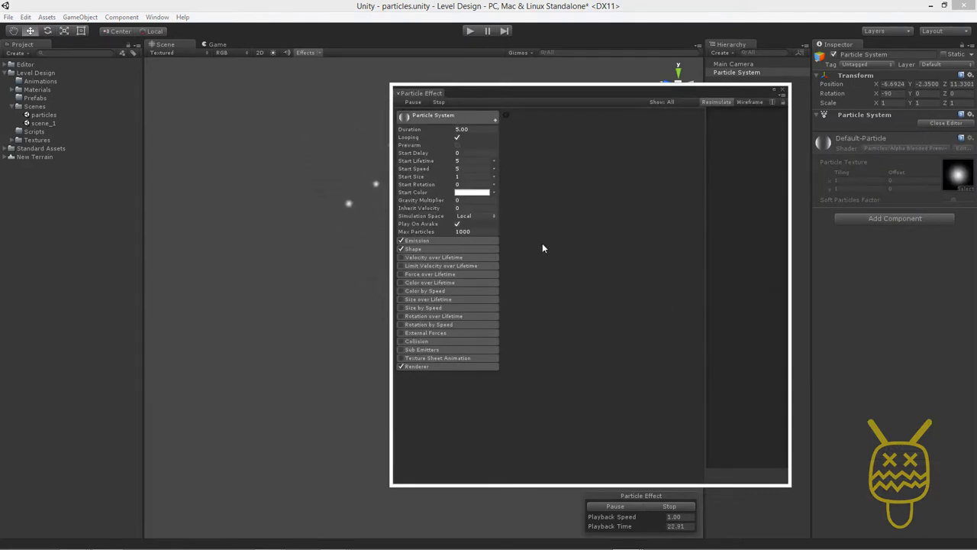
{"action": "left_click", "coordinate": [782, 90]}
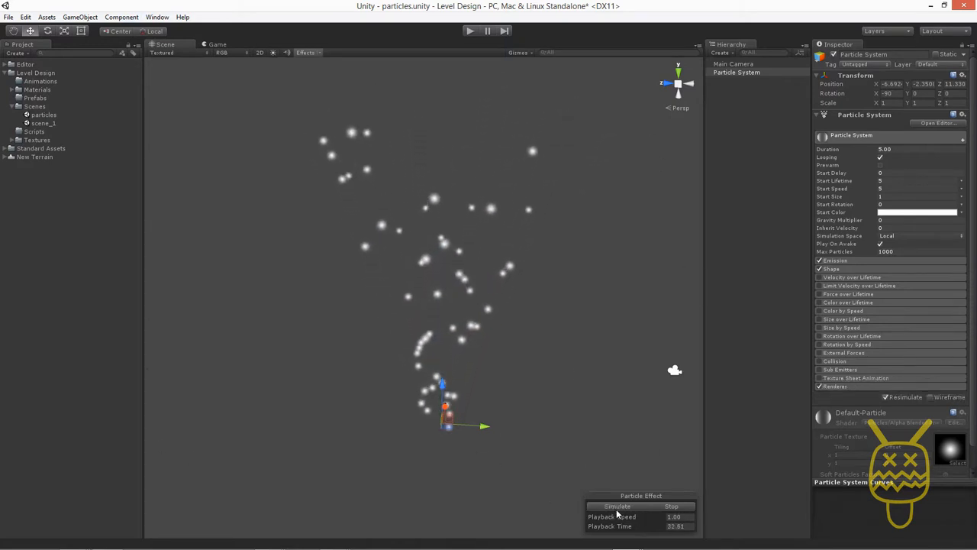
{"action": "left_click", "coordinate": [672, 506]}
{"action": "left_click", "coordinate": [610, 506]}
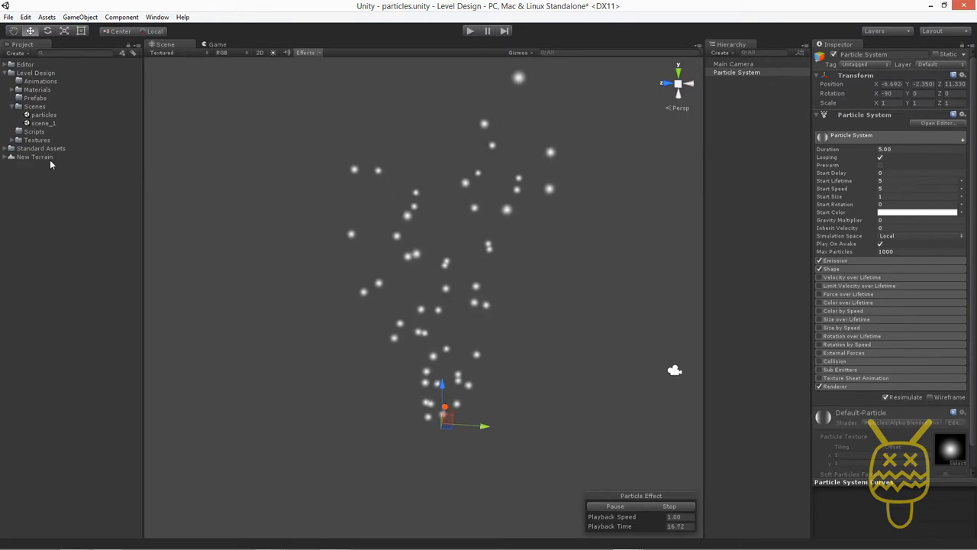
- Expand the Textures folder and inspect the particle_1 and particle_2 textures
{"action": "double_click", "coordinate": [35, 140]}
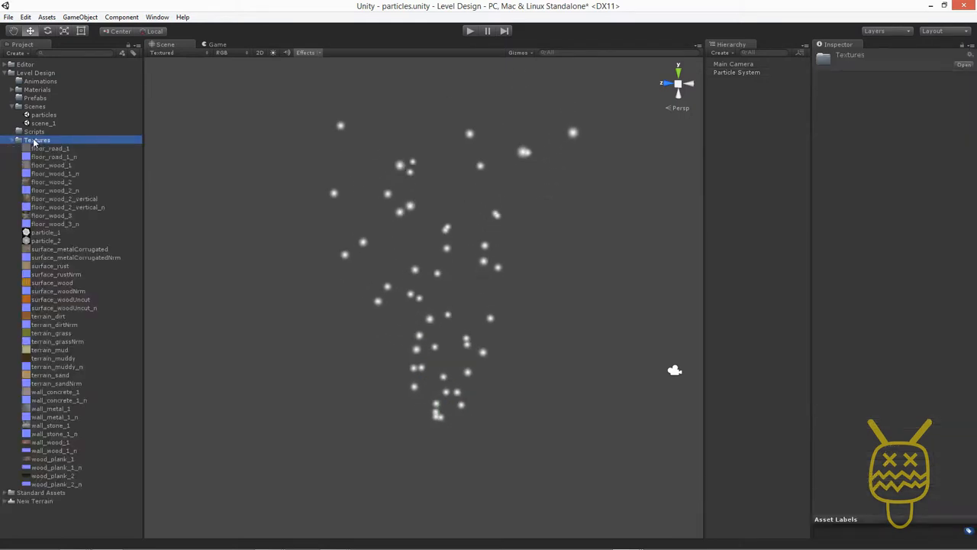
{"action": "left_click", "coordinate": [43, 232]}
{"action": "left_click", "coordinate": [44, 240]}
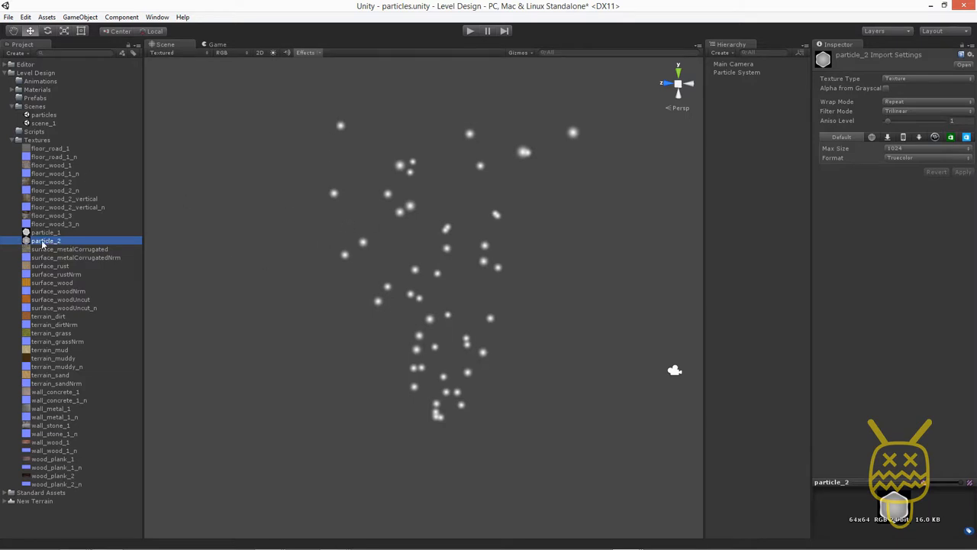
- Create a material named particle_1 in the Materials folder and duplicate it once
{"action": "left_click", "coordinate": [32, 90]}
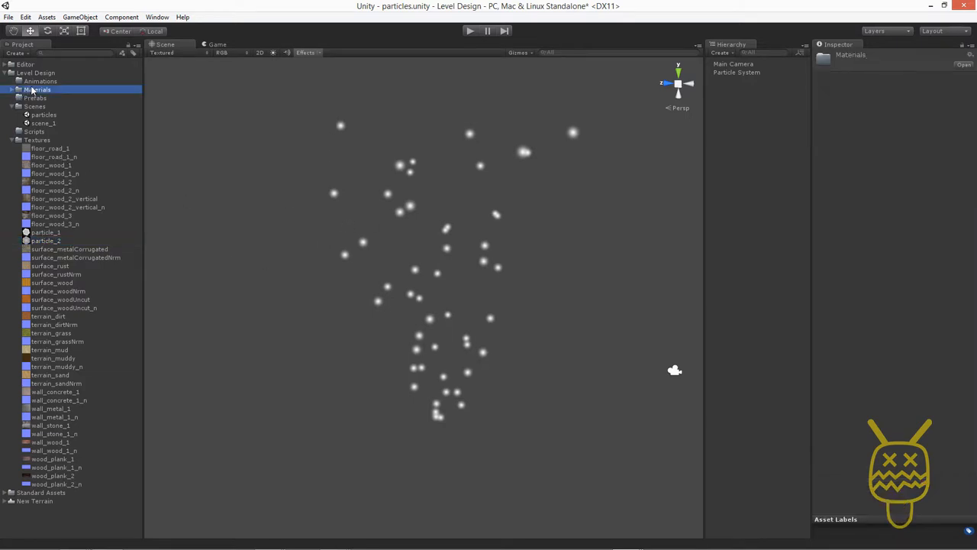
{"action": "double_click", "coordinate": [31, 92]}
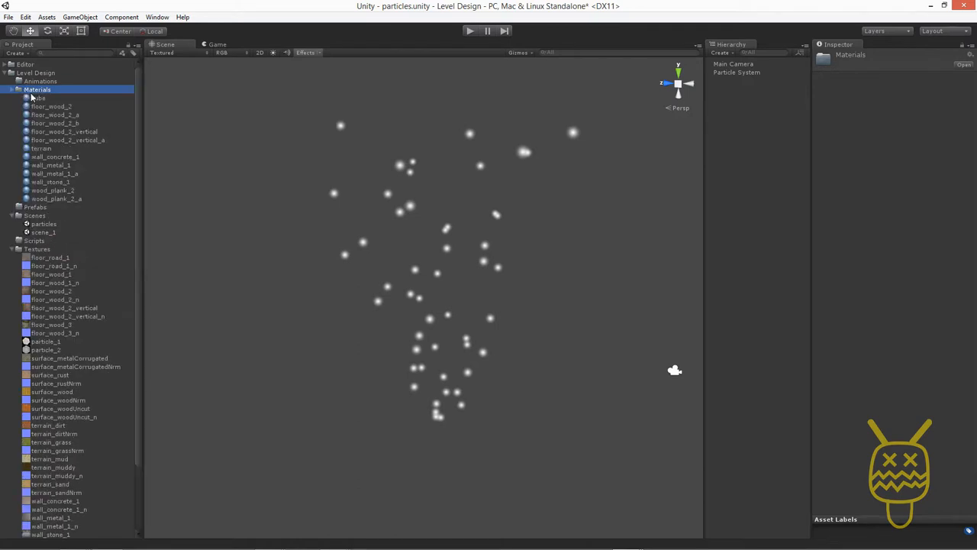
{"action": "right_click", "coordinate": [39, 90]}
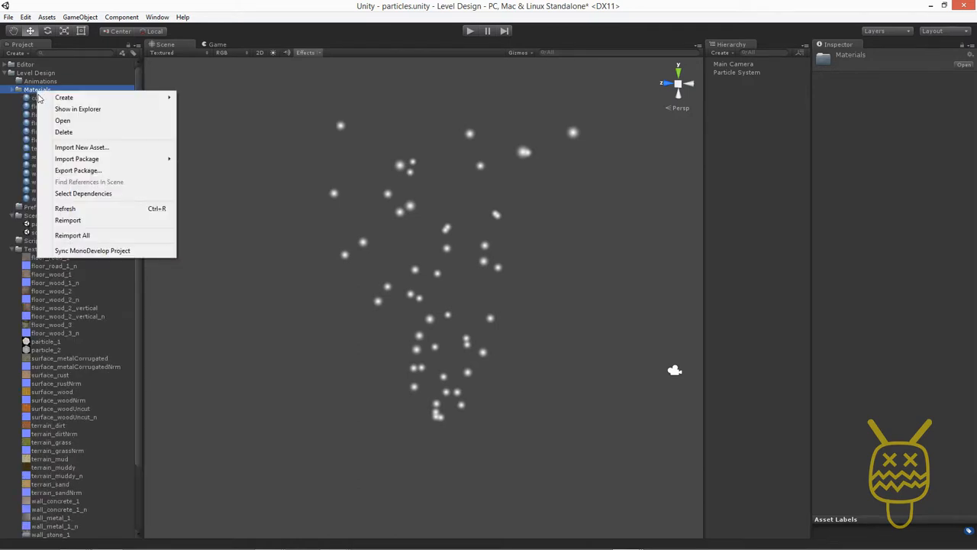
{"action": "mouse_move", "coordinate": [62, 99]}
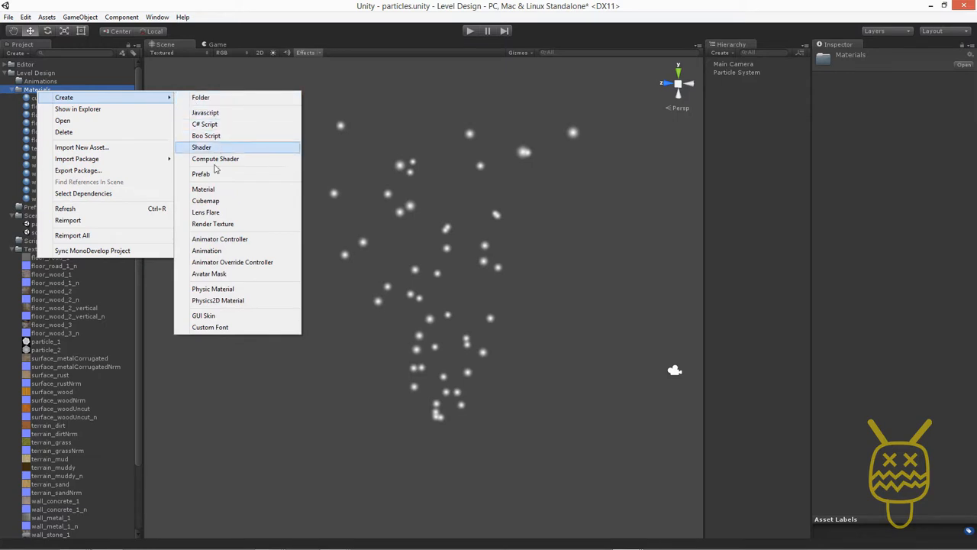
{"action": "left_click", "coordinate": [205, 189]}
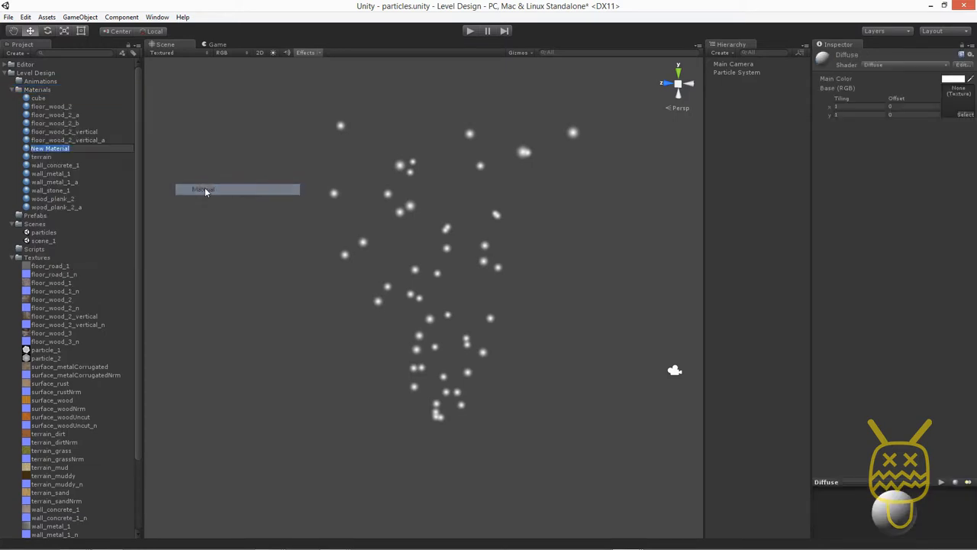
{"action": "type", "text": "particl"}
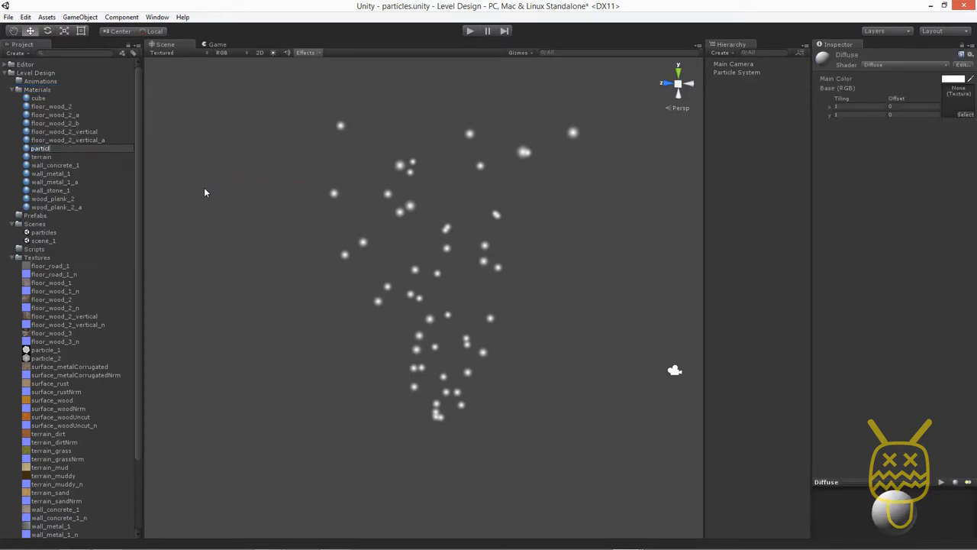
{"action": "type", "text": "e_1"}
{"action": "key", "text": "Return"}
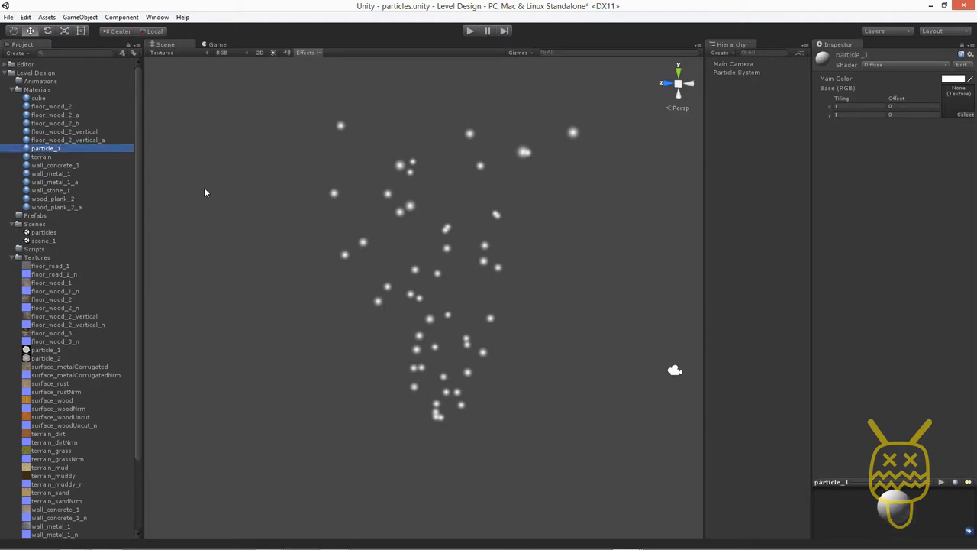
{"action": "key", "text": "ctrl+d"}
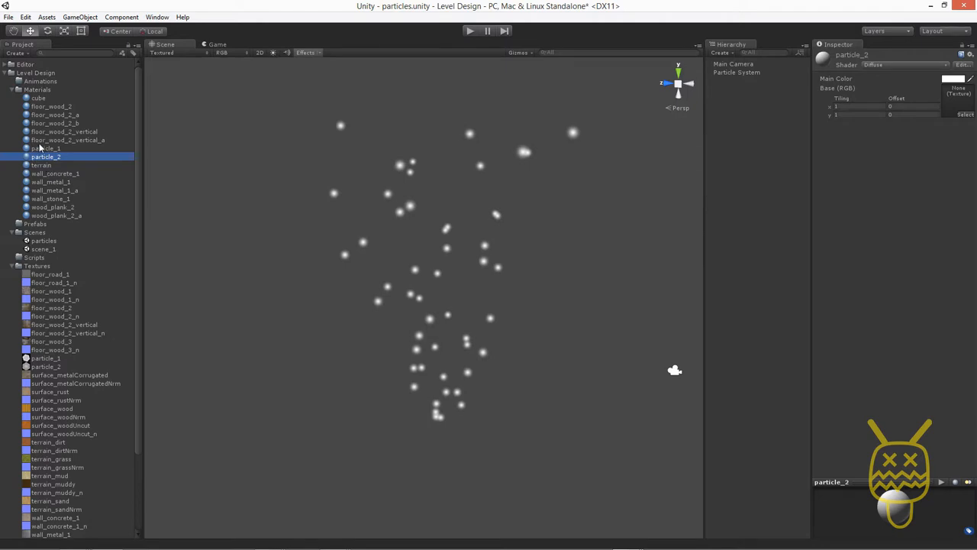
- Assign the particle_1 texture to the particle_1 material and set its shader to Particles/Additive
{"action": "left_click", "coordinate": [46, 359]}
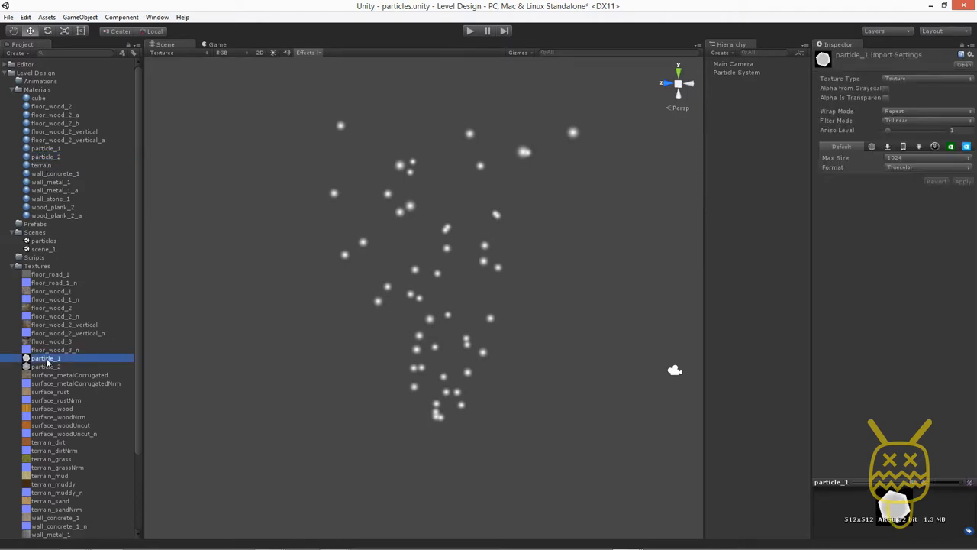
{"action": "left_click", "coordinate": [34, 149]}
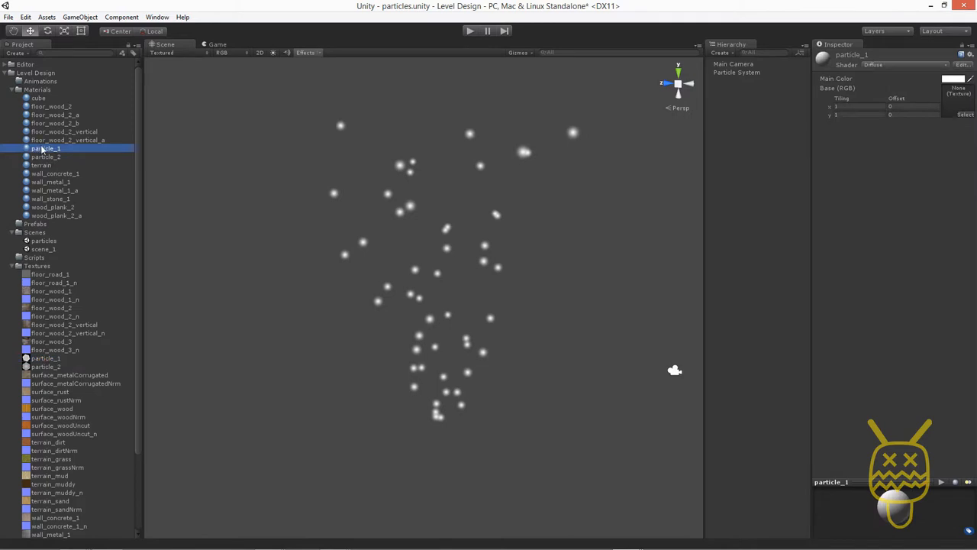
{"action": "left_click_drag", "start_coordinate": [42, 358], "coordinate": [378, 292]}
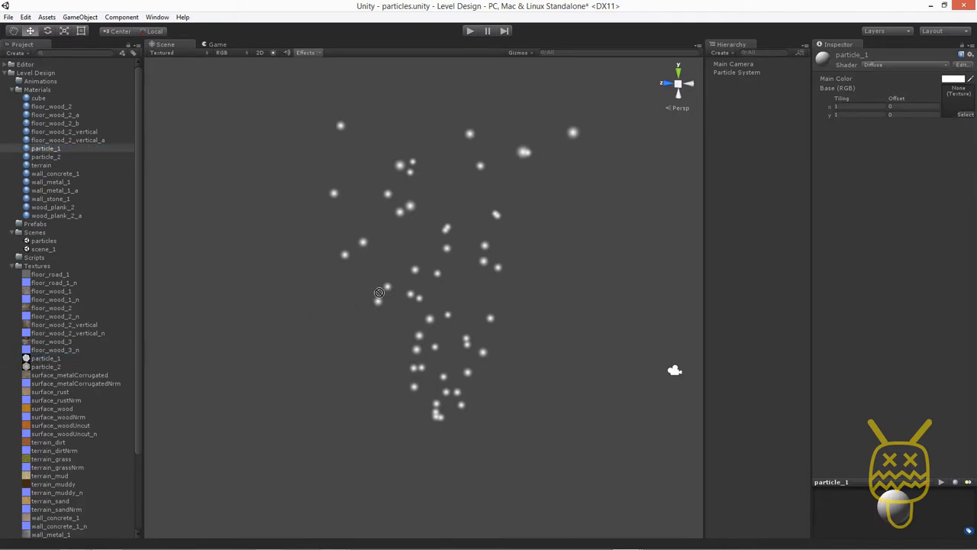
{"action": "left_click_drag", "start_coordinate": [920, 88], "coordinate": [953, 97]}
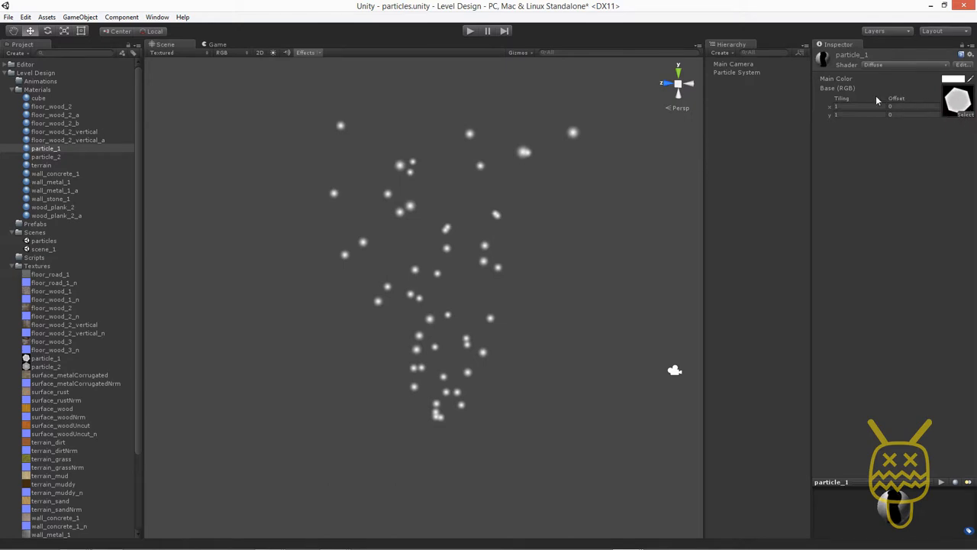
{"action": "left_click", "coordinate": [874, 65]}
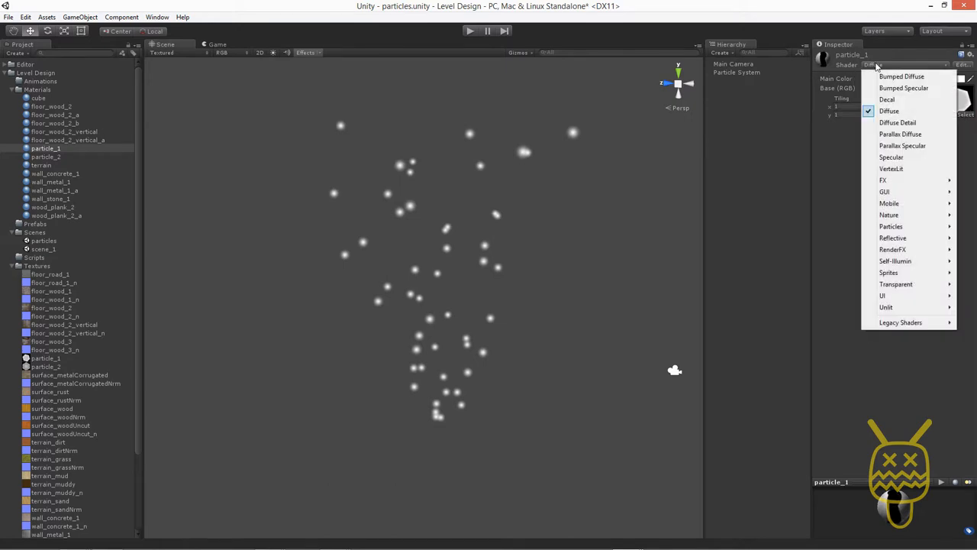
{"action": "mouse_move", "coordinate": [891, 226]}
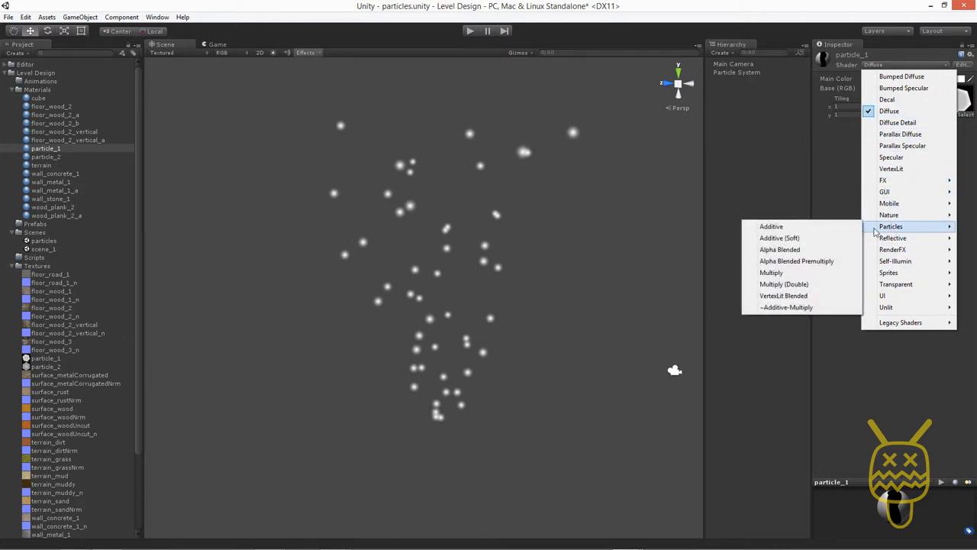
{"action": "left_click", "coordinate": [773, 227]}
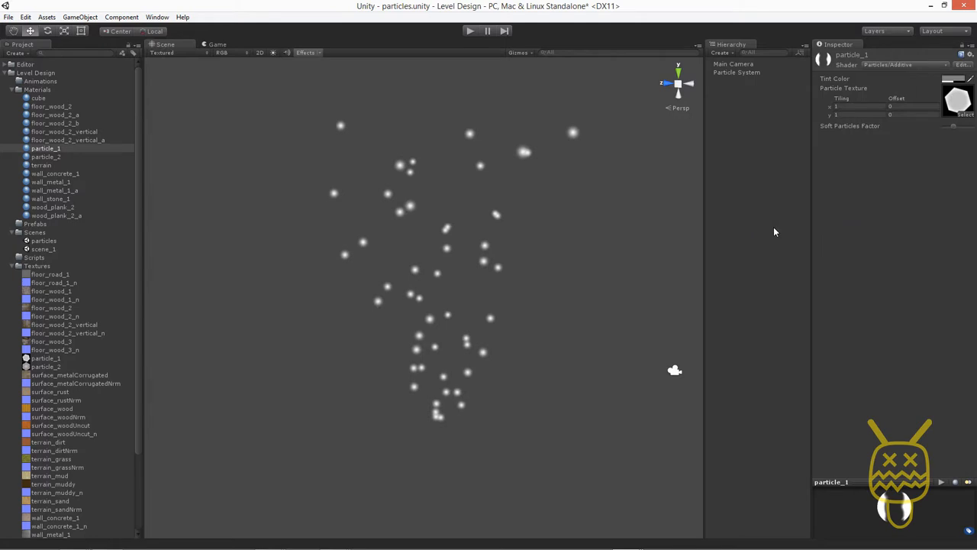
- Assign the particle_2 texture to the particle_2 material and set its shader to Particles/Additive
{"action": "left_click", "coordinate": [42, 156]}
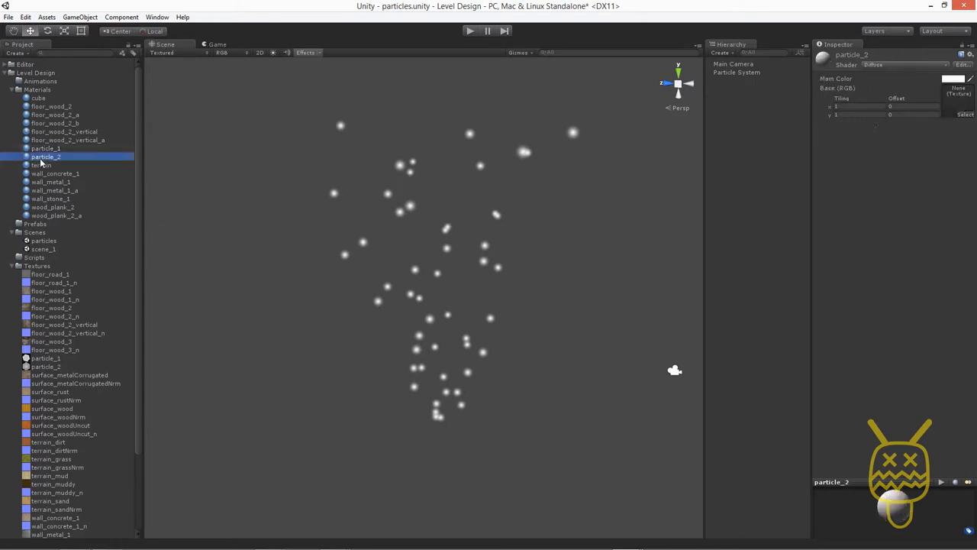
{"action": "left_click_drag", "start_coordinate": [46, 366], "coordinate": [702, 275]}
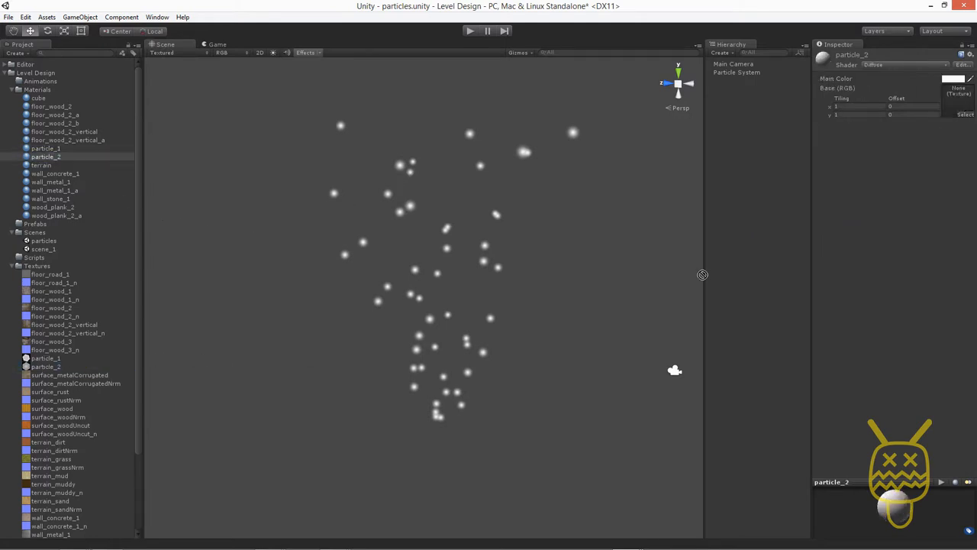
{"action": "left_click_drag", "start_coordinate": [924, 91], "coordinate": [953, 96]}
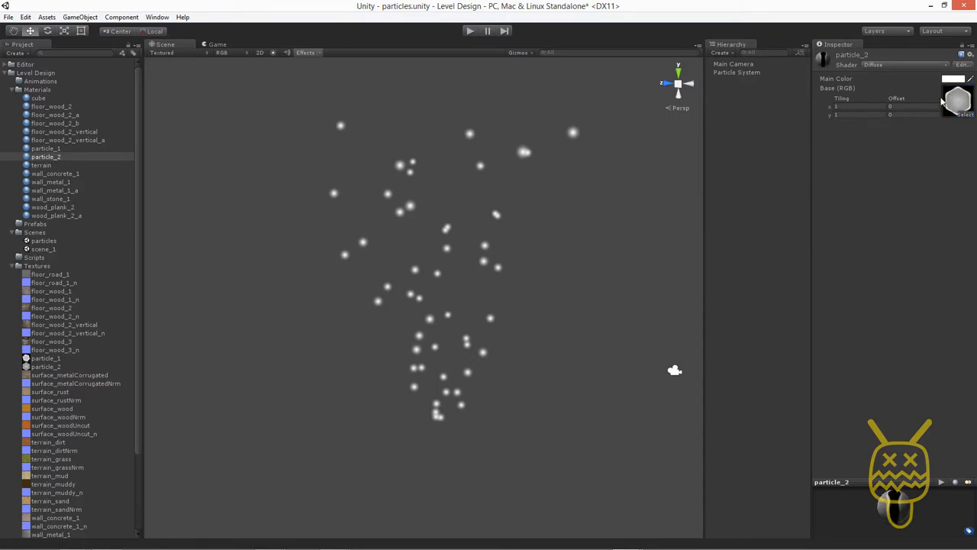
{"action": "left_click", "coordinate": [871, 64]}
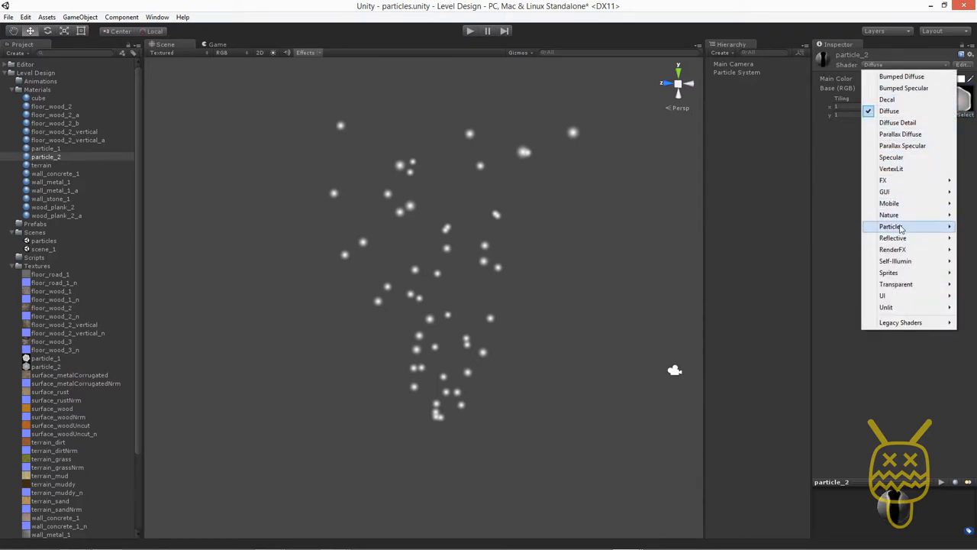
{"action": "mouse_move", "coordinate": [901, 228]}
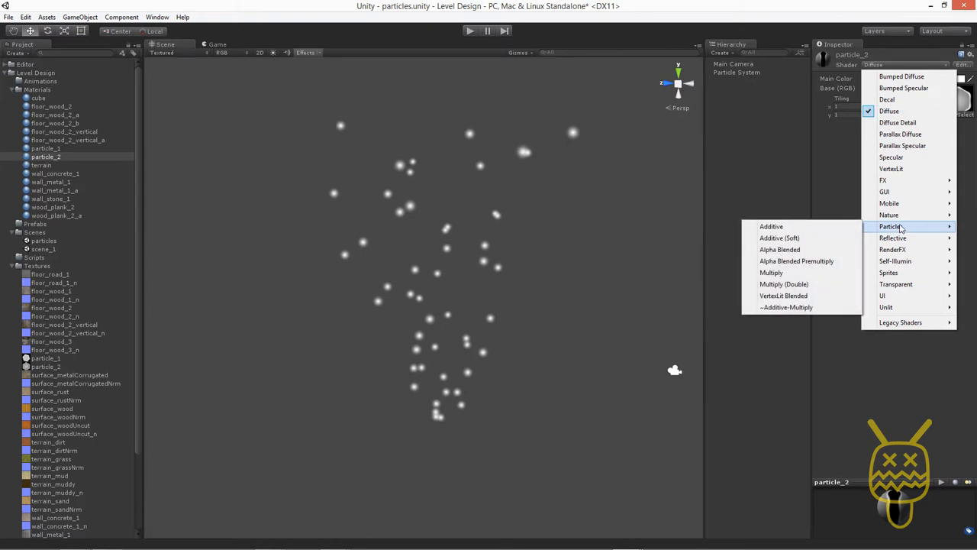
{"action": "left_click", "coordinate": [771, 227]}
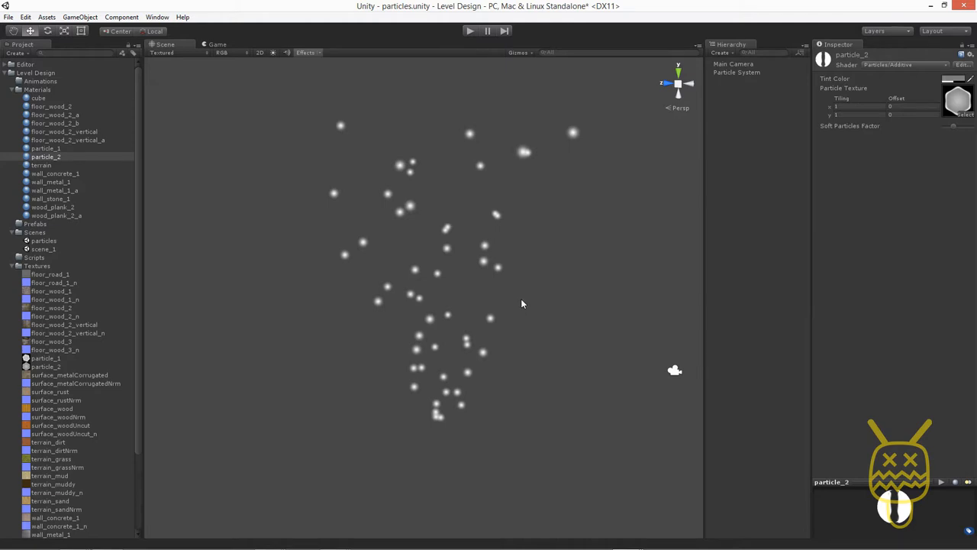
- Rename the Particle System object to particle_2 and apply the particle_2 material to it
{"action": "middle_click_drag", "start_coordinate": [448, 302], "coordinate": [419, 287]}
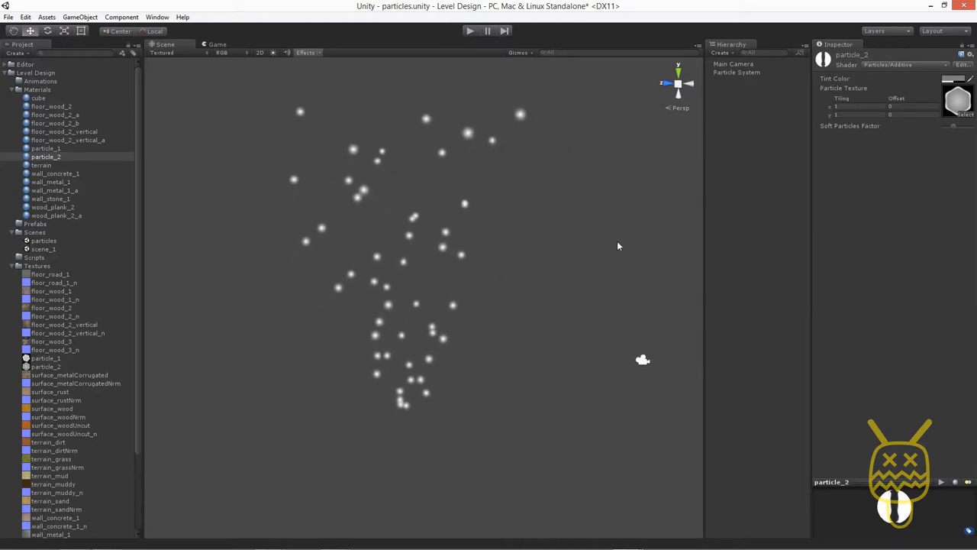
{"action": "left_click", "coordinate": [736, 73]}
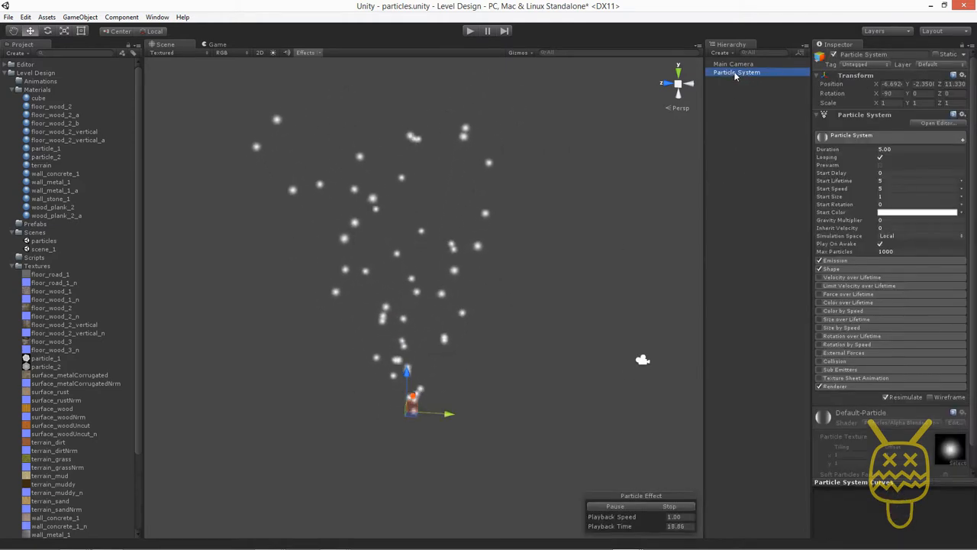
{"action": "left_click", "coordinate": [735, 72]}
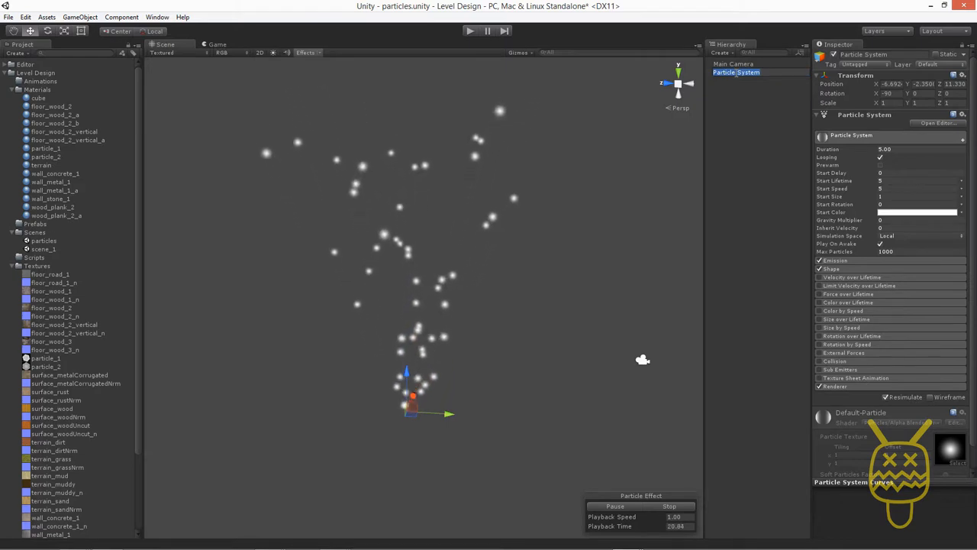
{"action": "type", "text": "pa"}
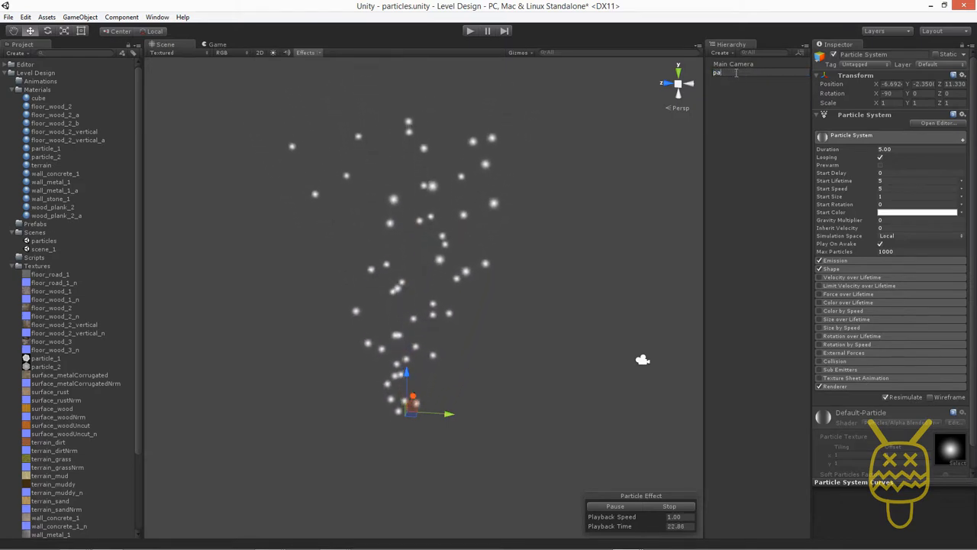
{"action": "type", "text": "rticle_2"}
{"action": "key", "text": "Return"}
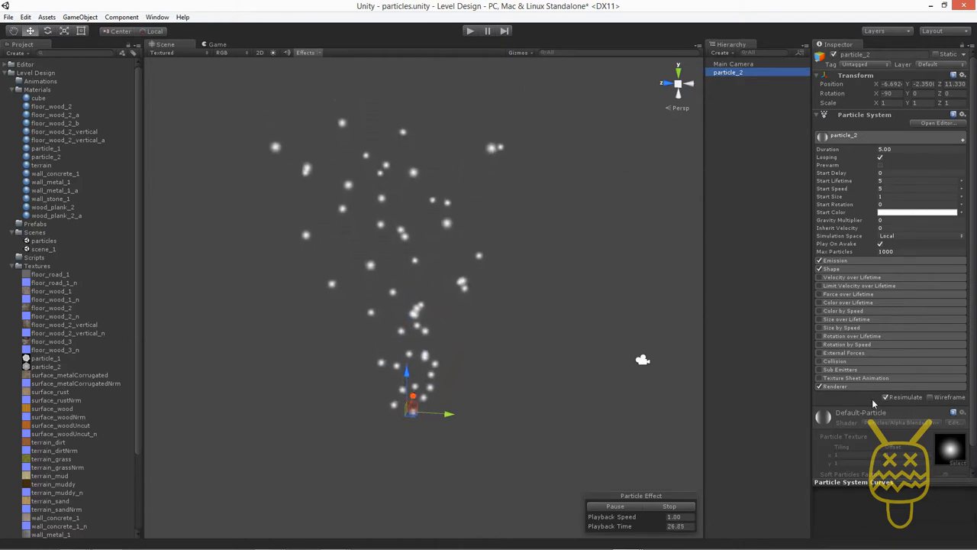
{"action": "scroll", "coordinate": [873, 400], "scroll_direction": "down", "scroll_amount": 1}
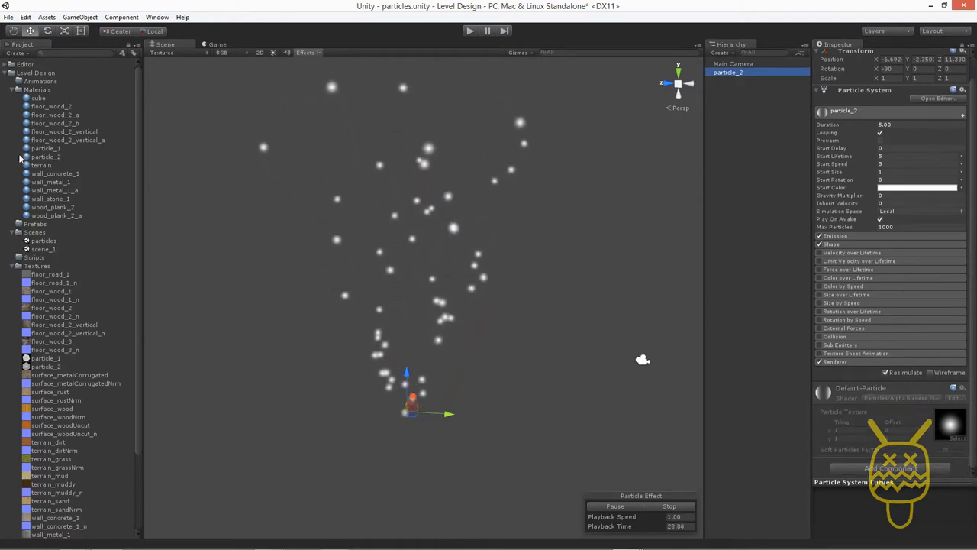
{"action": "left_click_drag", "start_coordinate": [23, 156], "coordinate": [825, 477]}
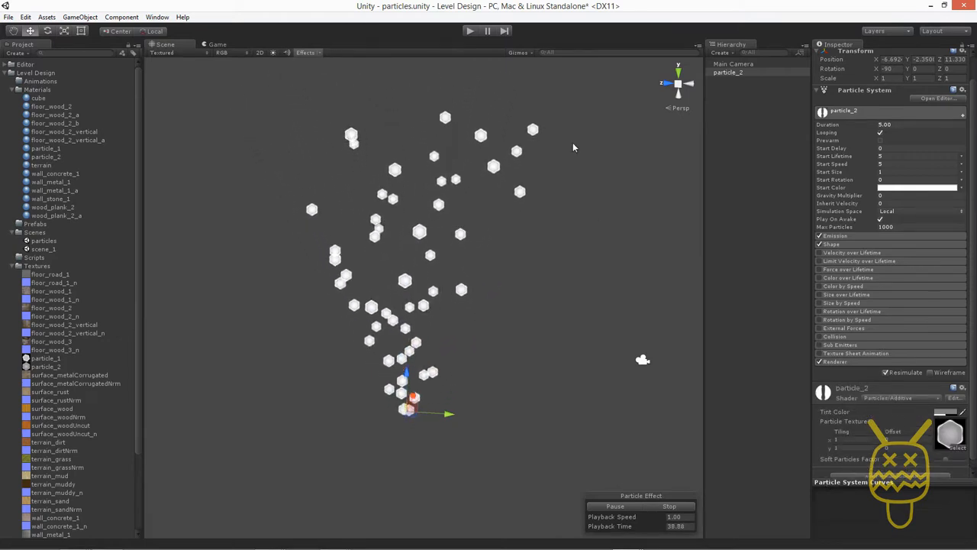
- Expand the particle system's Emission and Shape modules and change the emitter shape to Box
{"action": "left_click_drag", "start_coordinate": [573, 147], "coordinate": [410, 312], "text": "alt"}
{"action": "scroll", "coordinate": [410, 323], "scroll_direction": "down", "scroll_amount": 5}
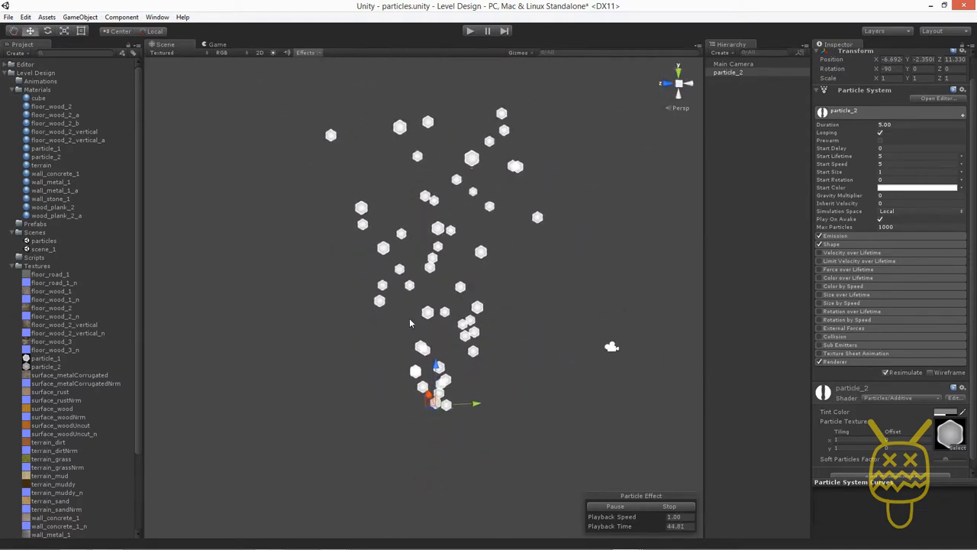
{"action": "middle_click_drag", "start_coordinate": [409, 323], "coordinate": [375, 343]}
{"action": "scroll", "coordinate": [376, 343], "scroll_direction": "up", "scroll_amount": 1}
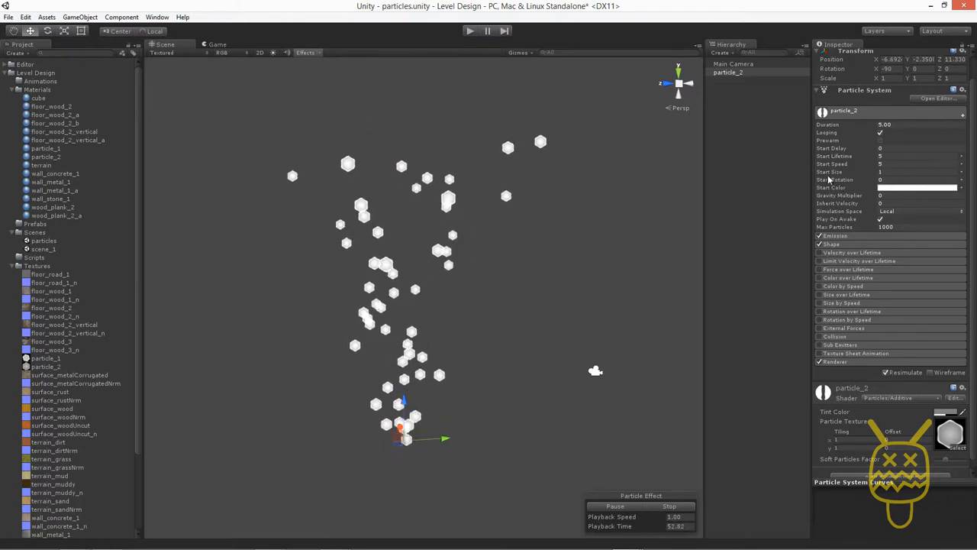
{"action": "left_click", "coordinate": [834, 235]}
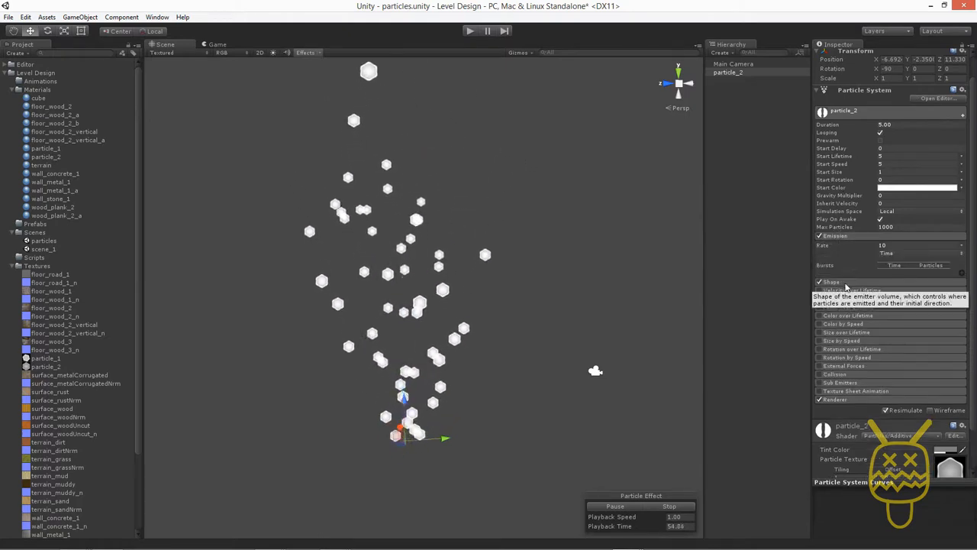
{"action": "left_click", "coordinate": [832, 282]}
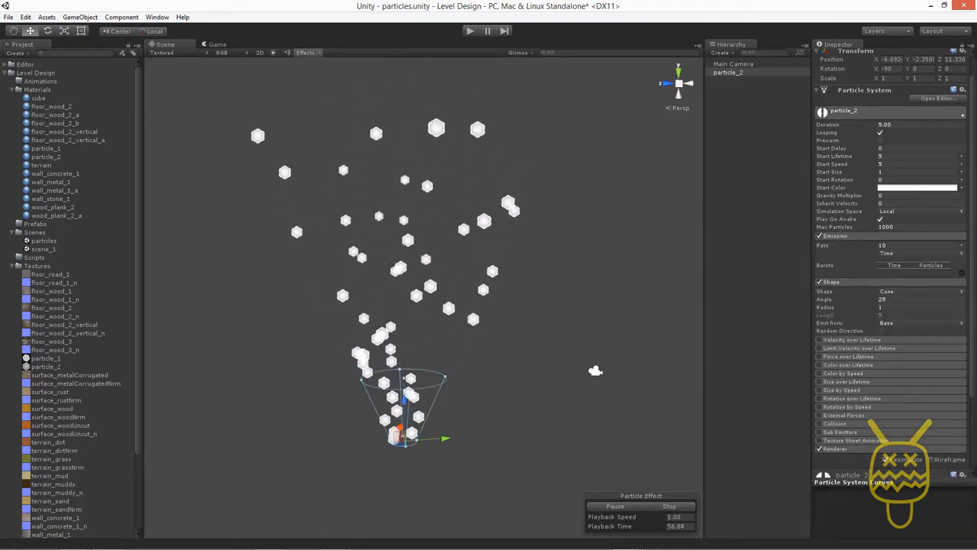
{"action": "left_click", "coordinate": [897, 295]}
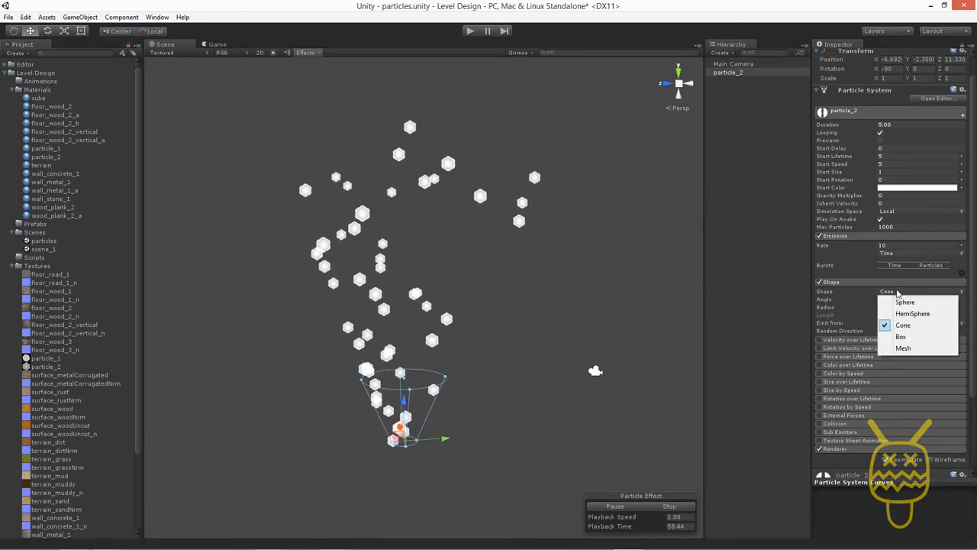
{"action": "left_click", "coordinate": [851, 334]}
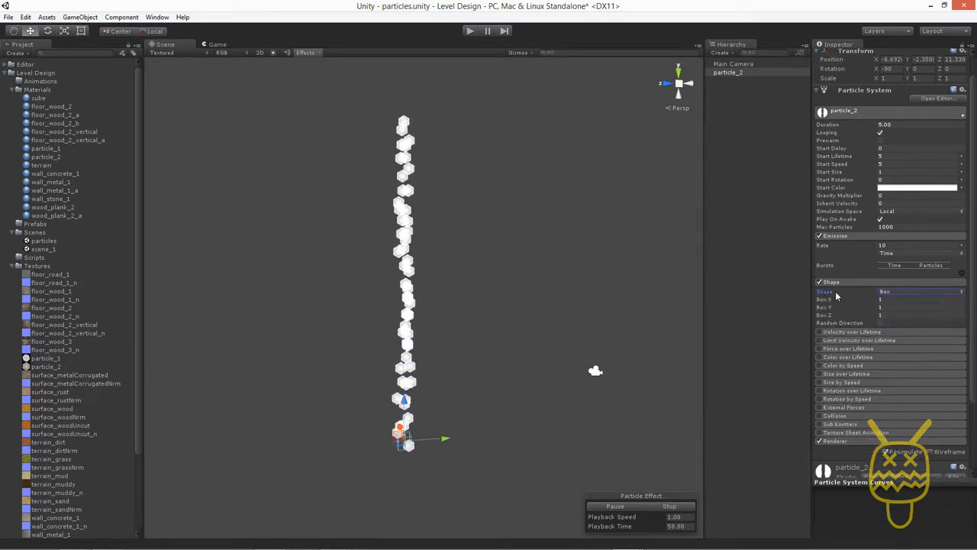
- Set the emitter box to 50 in X, Y and Z and enable Random Direction
{"action": "left_click", "coordinate": [897, 300]}
{"action": "type", "text": "50"}
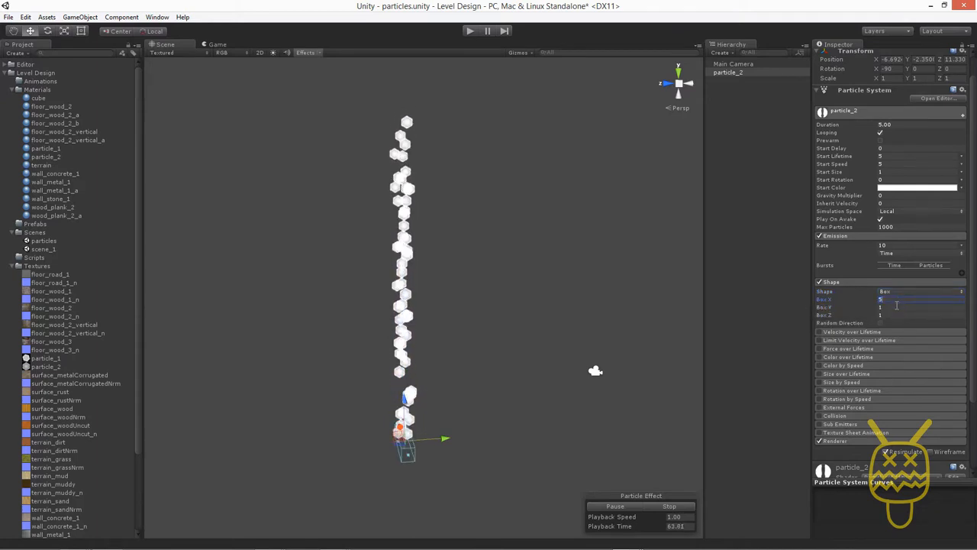
{"action": "left_click", "coordinate": [897, 305]}
{"action": "type", "text": "50"}
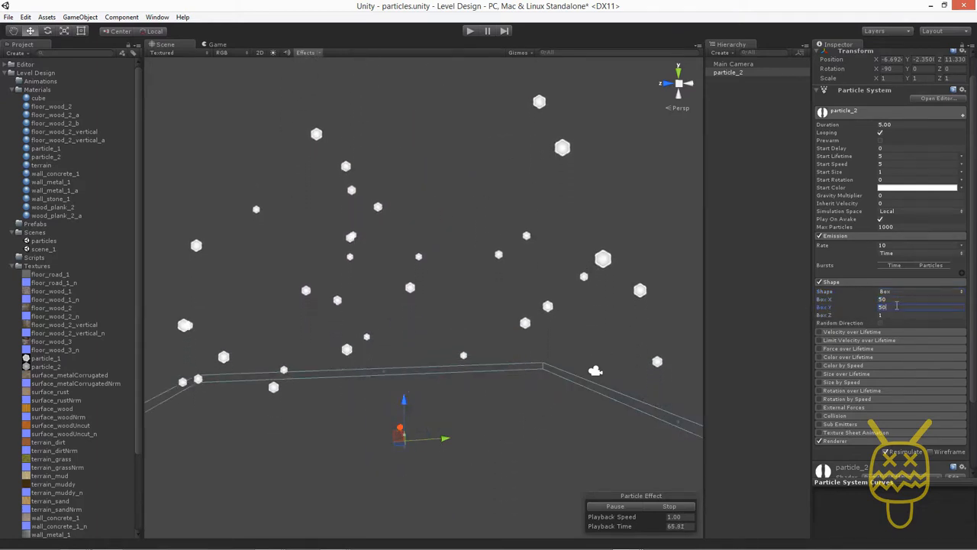
{"action": "key", "text": "Tab"}
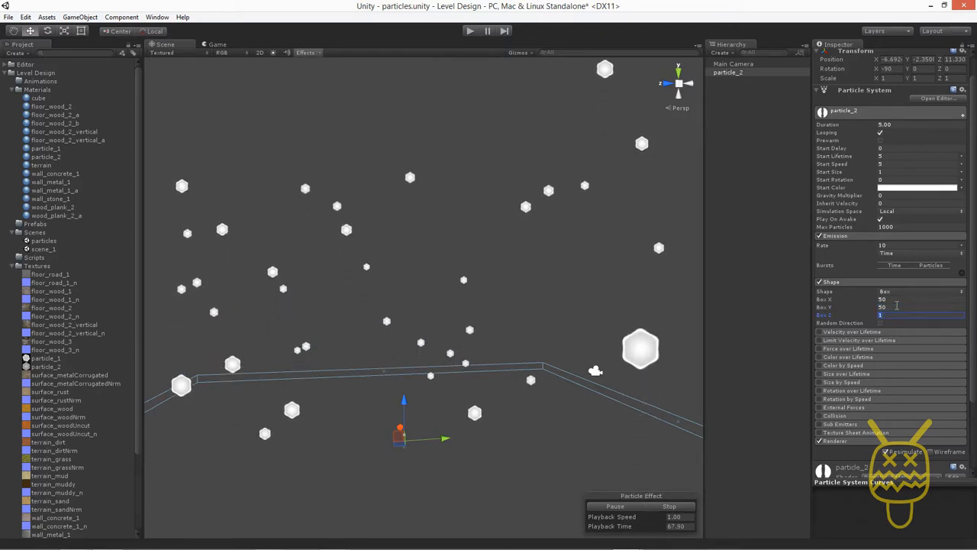
{"action": "type", "text": "50"}
{"action": "scroll", "coordinate": [420, 244], "scroll_direction": "down", "scroll_amount": 8}
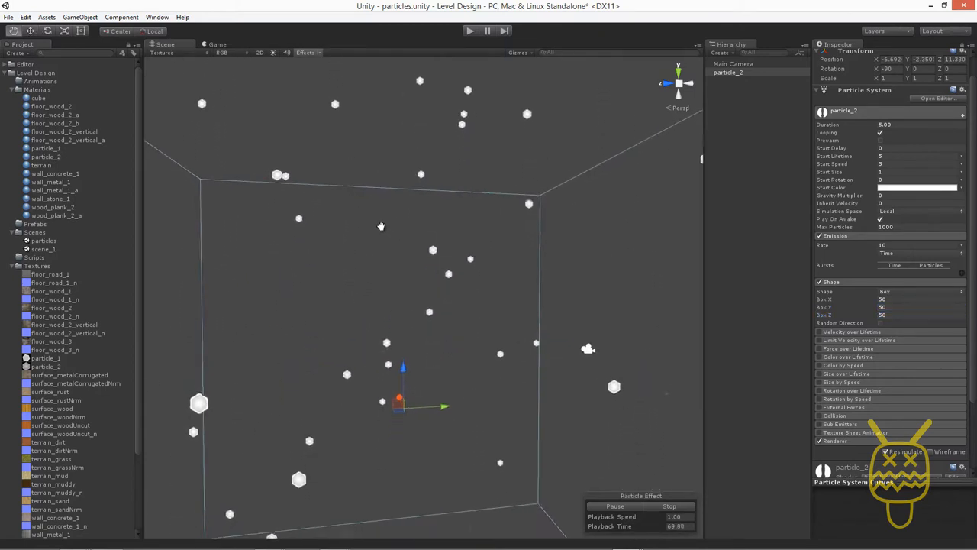
{"action": "left_click_drag", "start_coordinate": [393, 245], "coordinate": [441, 318], "text": "alt"}
{"action": "scroll", "coordinate": [440, 318], "scroll_direction": "up", "scroll_amount": 5}
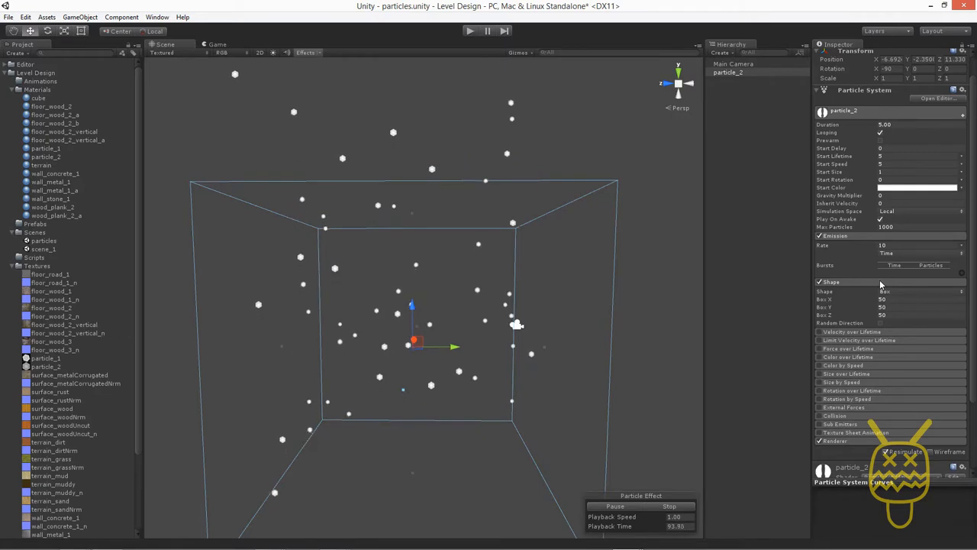
{"action": "left_click", "coordinate": [879, 324]}
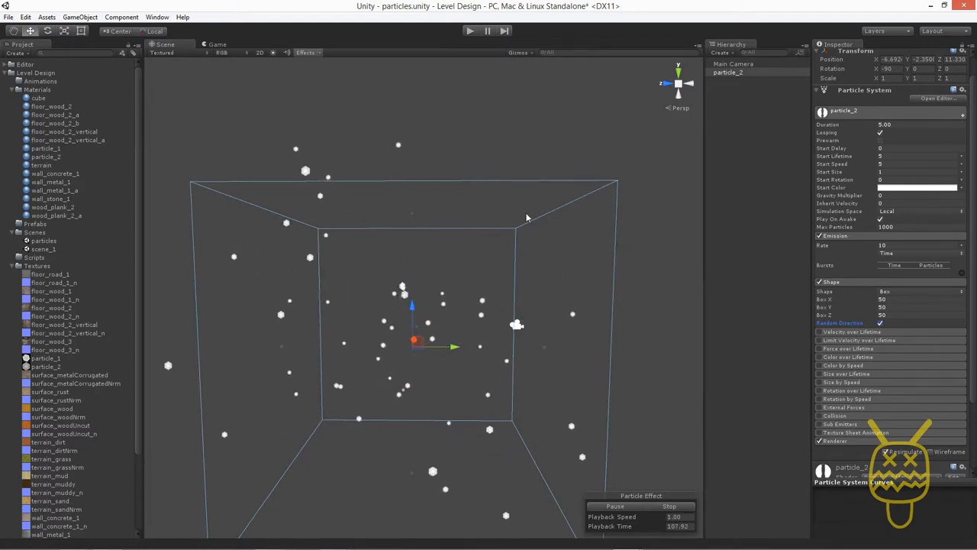
- Set the particle system's Duration to 15 and its Start Lifetime to 15
{"action": "left_click", "coordinate": [831, 124]}
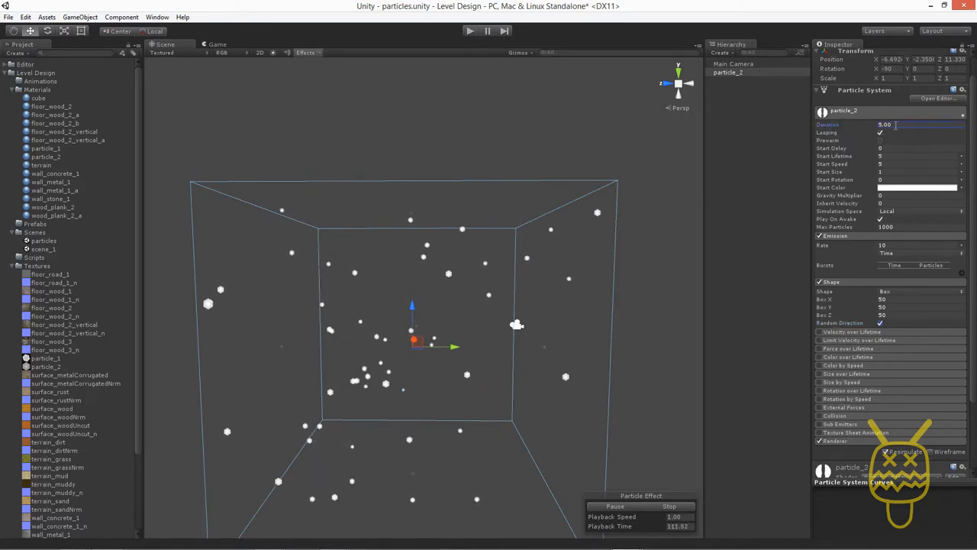
{"action": "left_click", "coordinate": [897, 125]}
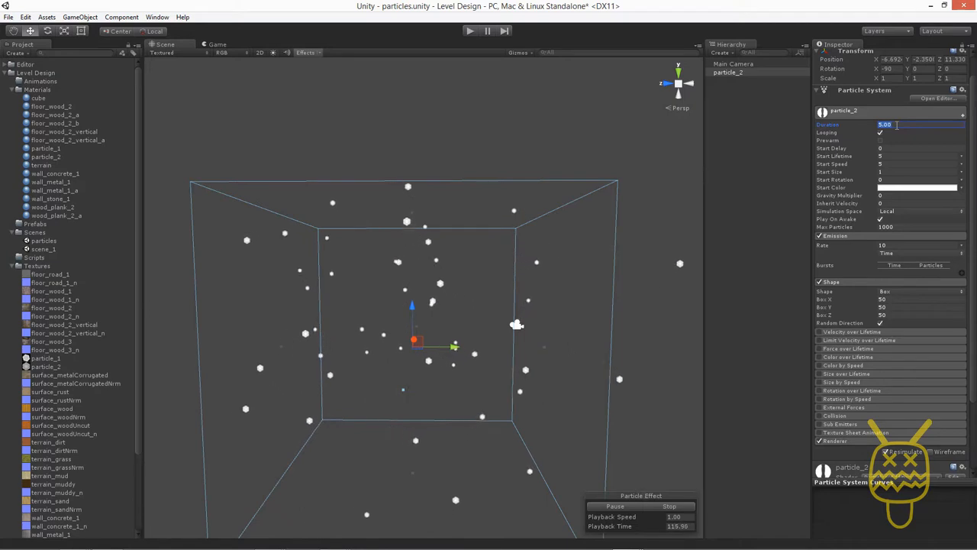
{"action": "type", "text": "15"}
{"action": "key", "text": "Return"}
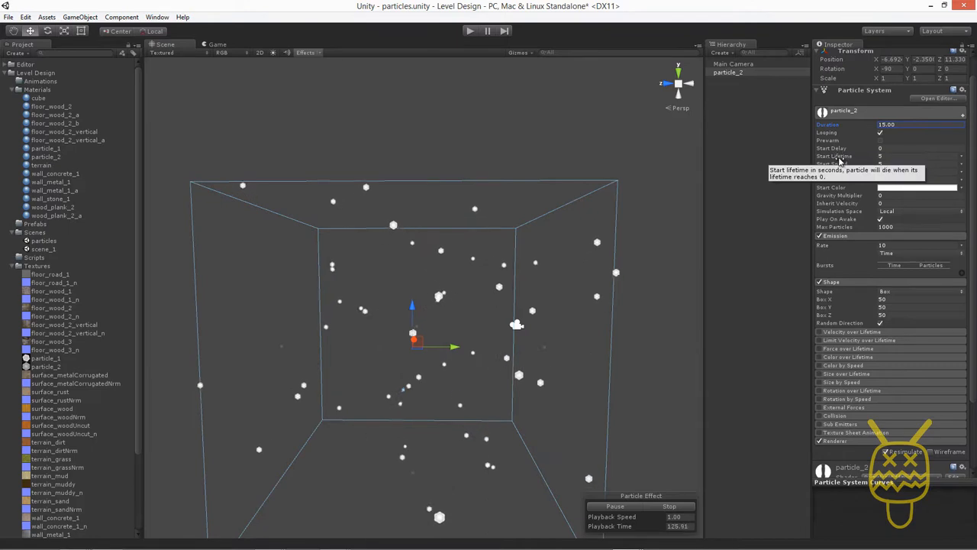
{"action": "left_click", "coordinate": [831, 157]}
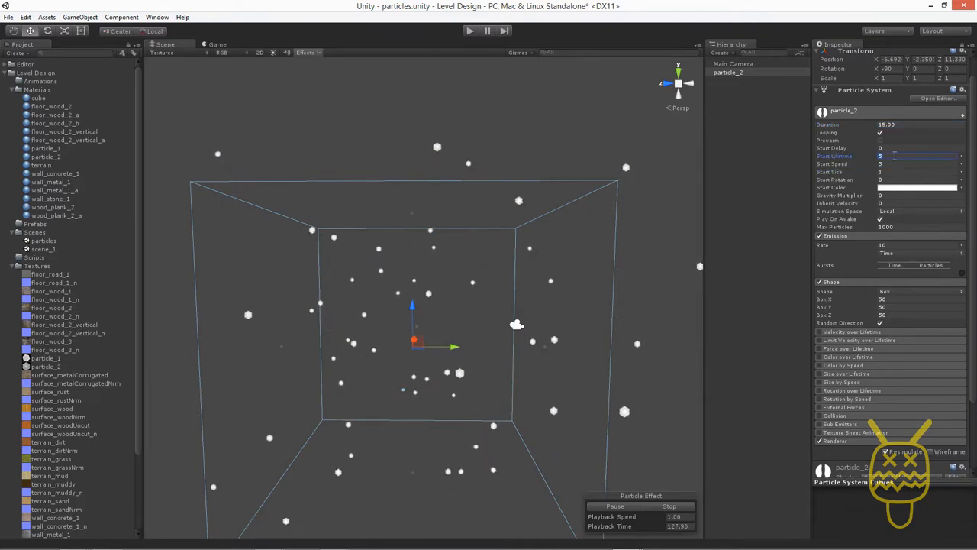
{"action": "left_click", "coordinate": [894, 156]}
{"action": "type", "text": "15"}
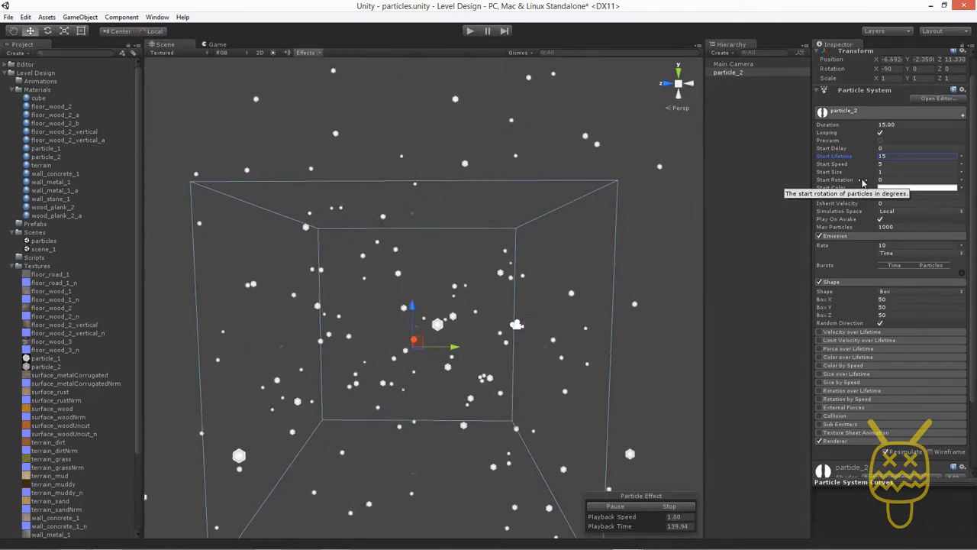
- Set the particles' Start Speed to 0 and their Start Size to 0.5
{"action": "left_click", "coordinate": [882, 163]}
{"action": "type", "text": "0"}
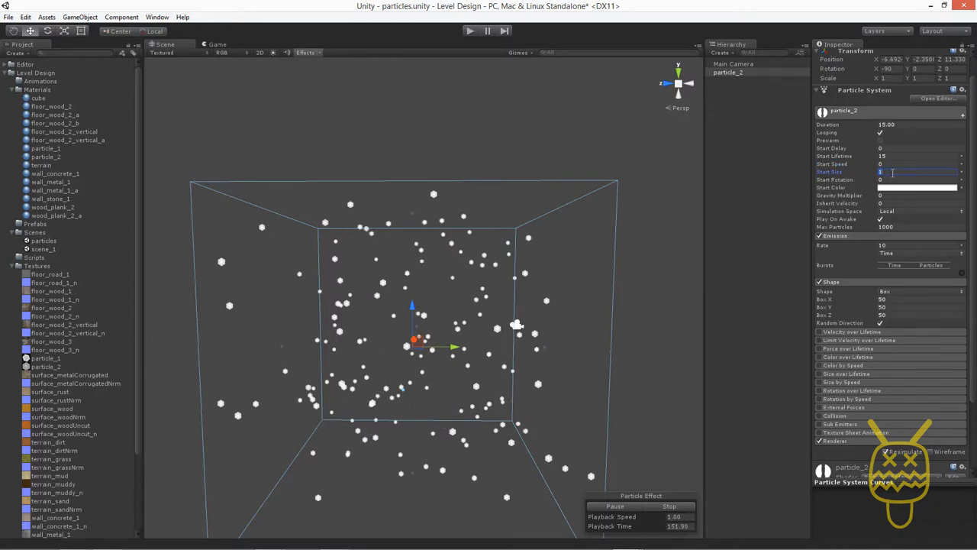
{"action": "type", "text": ".5"}
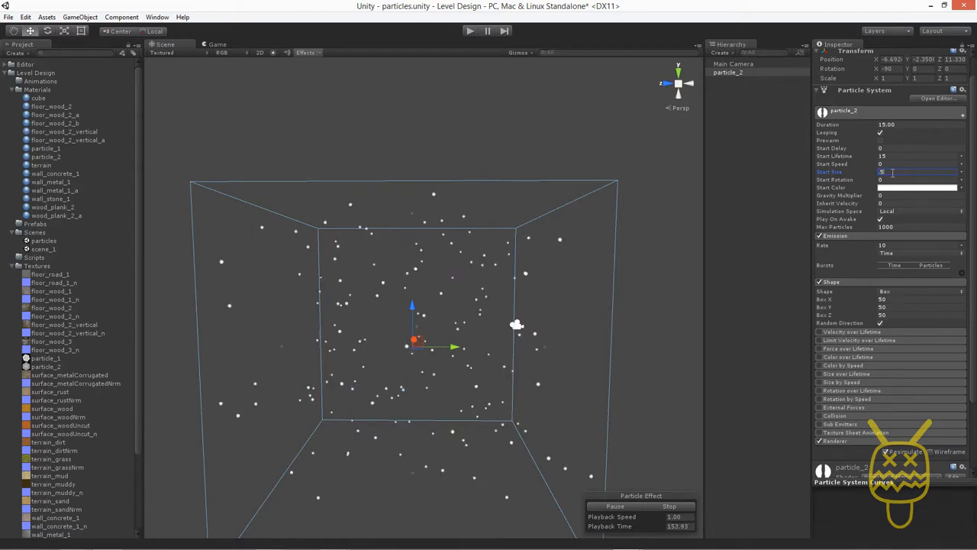
{"action": "middle_click_drag", "start_coordinate": [450, 354], "coordinate": [469, 304]}
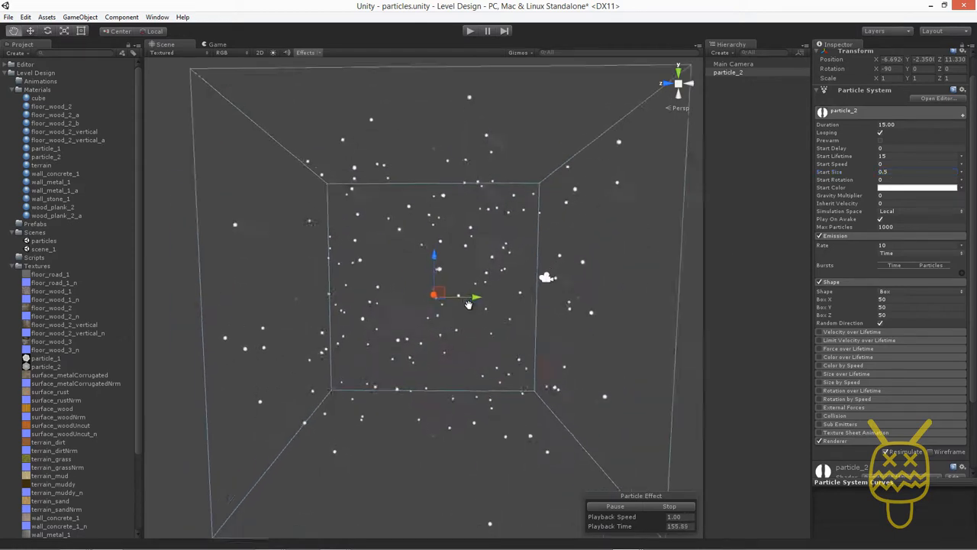
{"action": "scroll", "coordinate": [469, 305], "scroll_direction": "up", "scroll_amount": 5}
{"action": "left_click_drag", "start_coordinate": [468, 306], "coordinate": [408, 364], "text": "alt"}
{"action": "scroll", "coordinate": [435, 359], "scroll_direction": "down", "scroll_amount": 5}
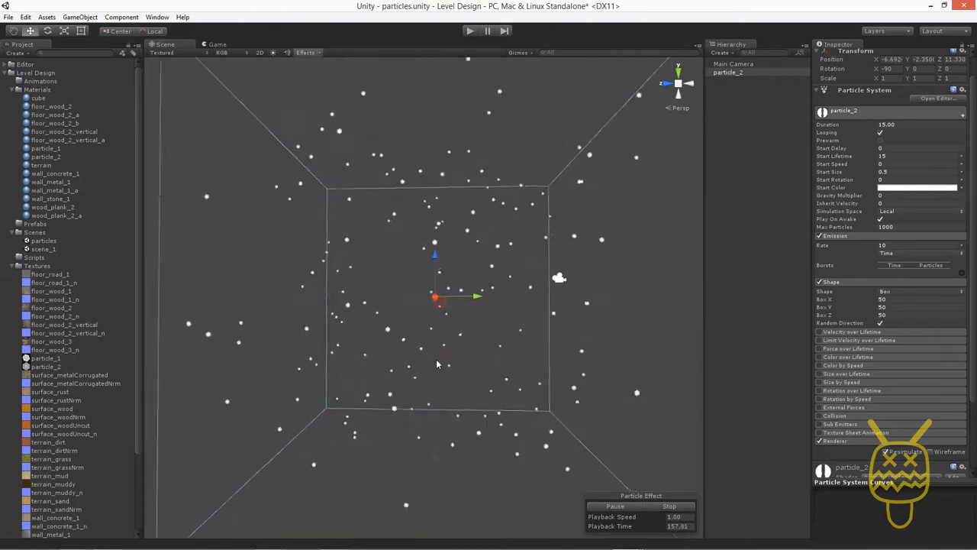
{"action": "scroll", "coordinate": [497, 326], "scroll_direction": "up", "scroll_amount": 2}
{"action": "middle_click_drag", "start_coordinate": [497, 326], "coordinate": [490, 334]}
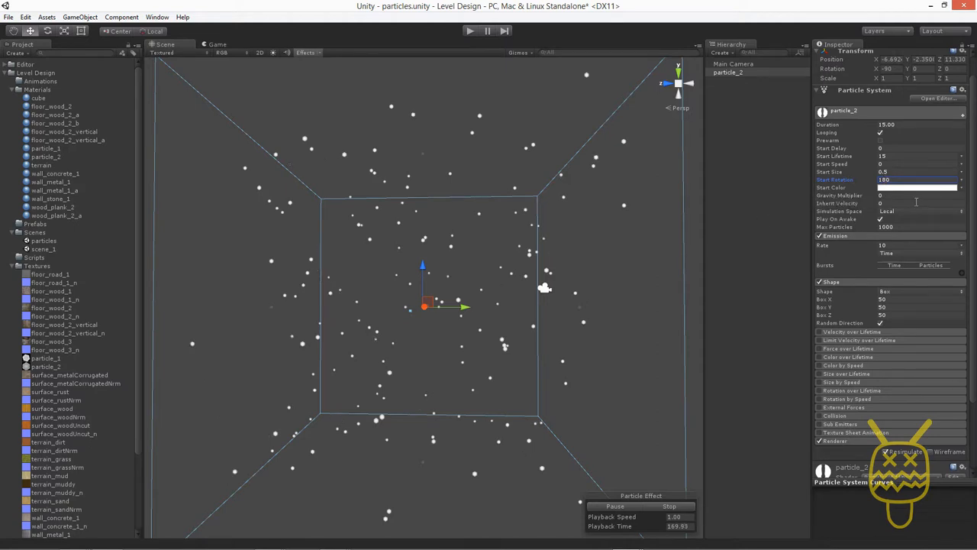
- Randomize the Start Rotation between the two constants 180 and -180, and set Max Particles to 20
{"action": "left_click", "coordinate": [961, 181]}
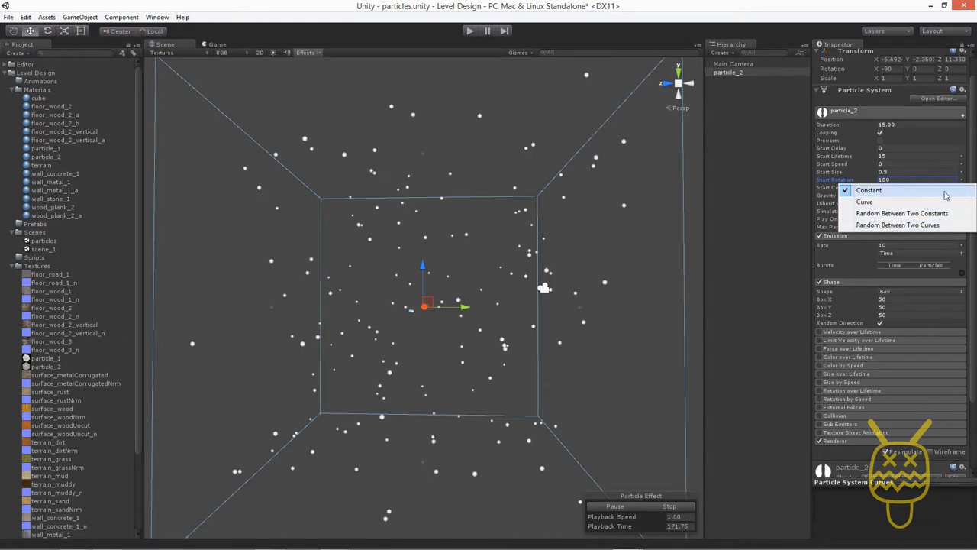
{"action": "left_click", "coordinate": [888, 215]}
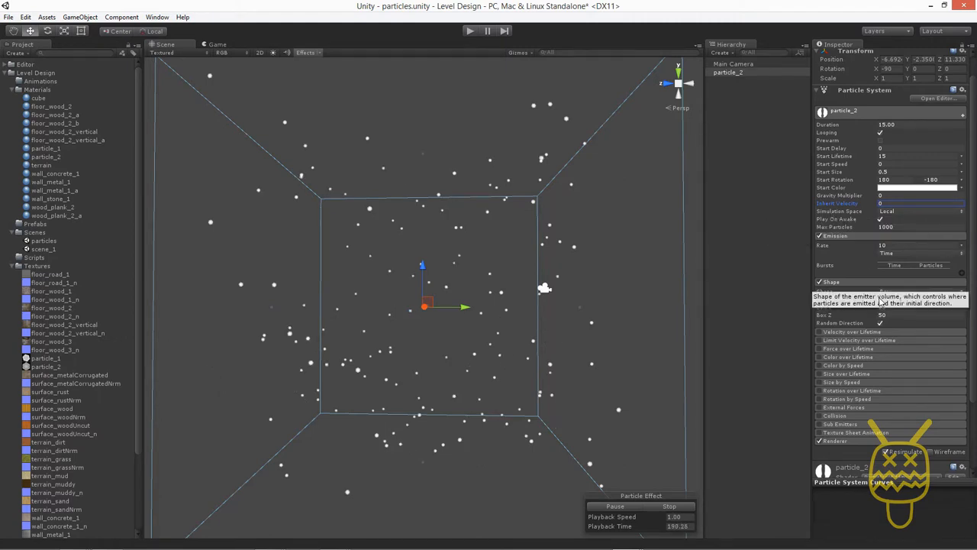
{"action": "left_click", "coordinate": [907, 226]}
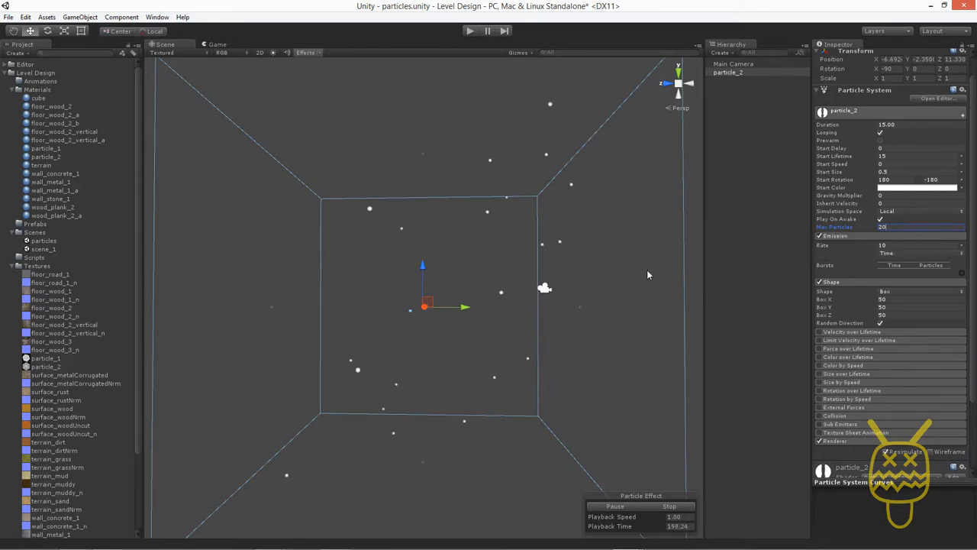
{"action": "left_click_drag", "start_coordinate": [477, 399], "coordinate": [411, 407], "text": "alt"}
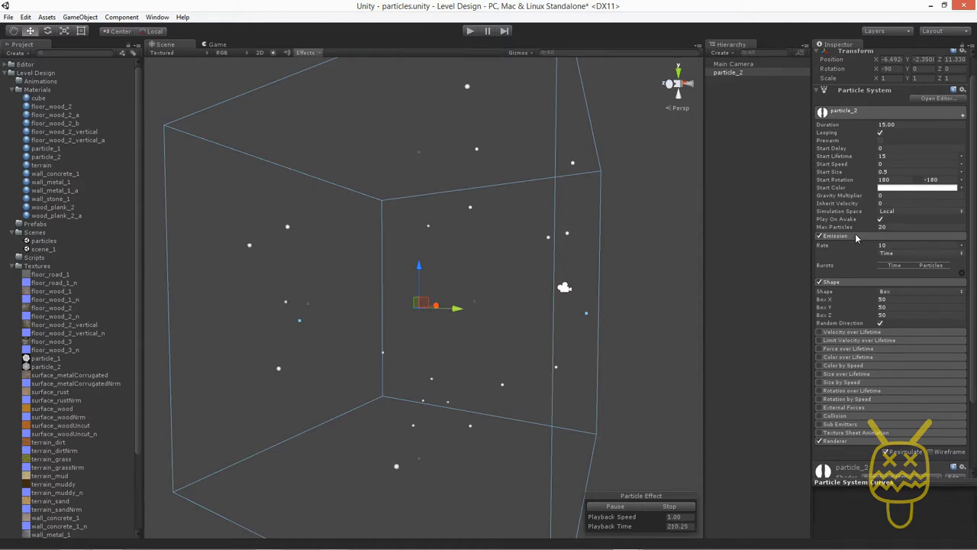
- Set the Emission Rate to 0 and add a burst of 50 particles at time 0.00
{"action": "scroll", "coordinate": [855, 239], "scroll_direction": "down", "scroll_amount": 3}
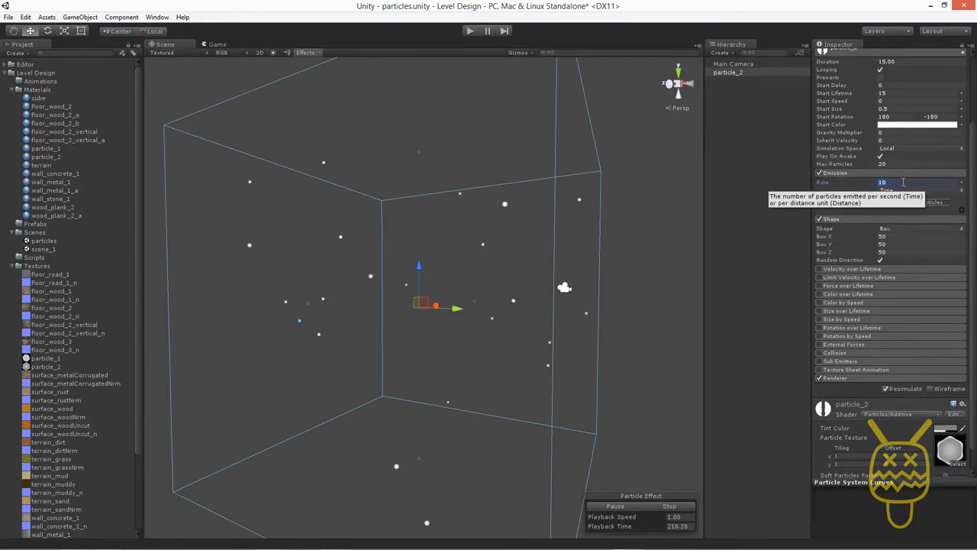
{"action": "left_click", "coordinate": [902, 182]}
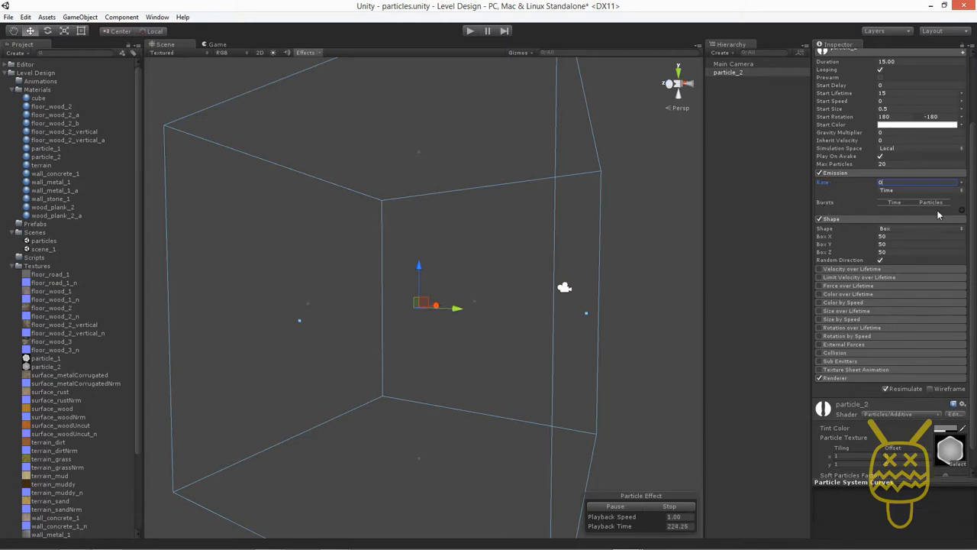
{"action": "left_click", "coordinate": [962, 213]}
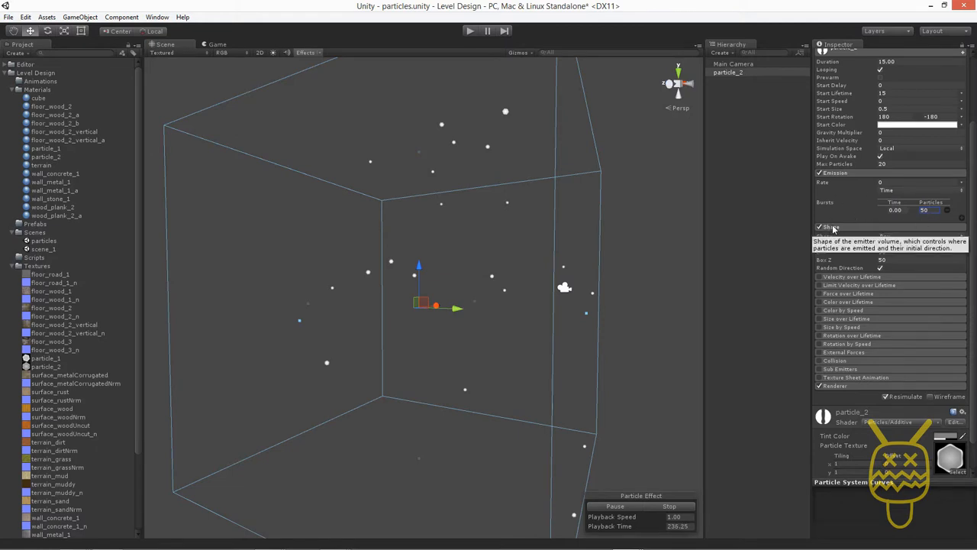
- Enable Velocity over Lifetime with X and Y at 1, make it Random Between Two Curves, and hide the Z curve in the curve editor
{"action": "scroll", "coordinate": [847, 233], "scroll_direction": "down", "scroll_amount": 2}
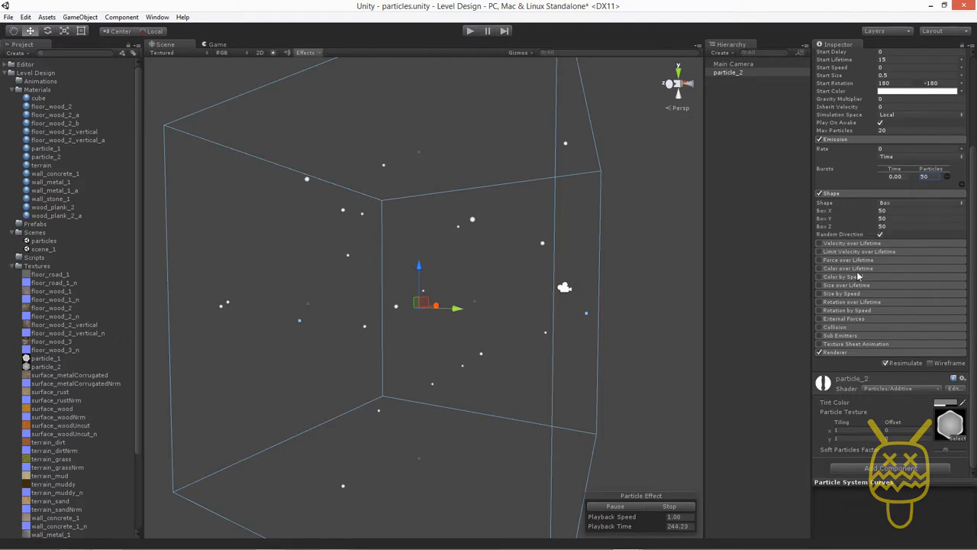
{"action": "left_click", "coordinate": [840, 243]}
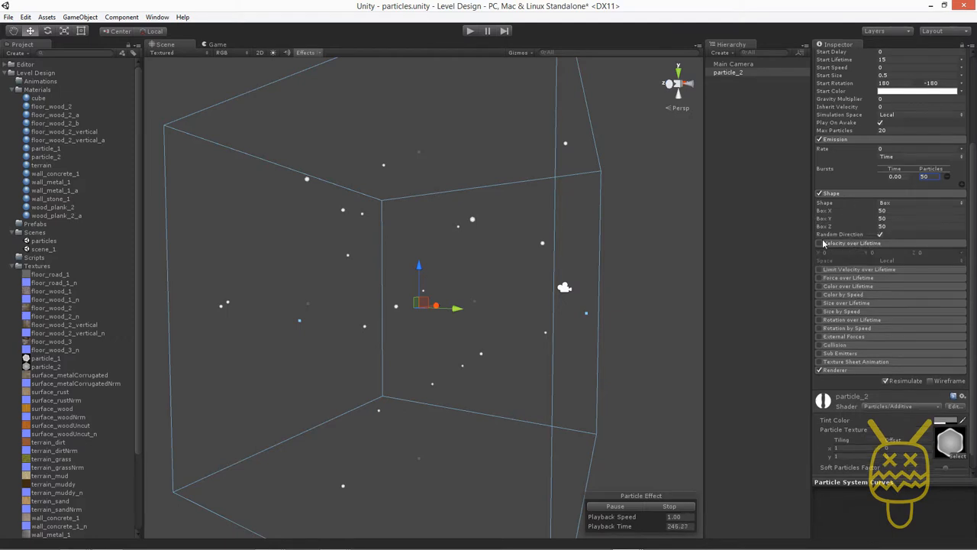
{"action": "left_click", "coordinate": [820, 244]}
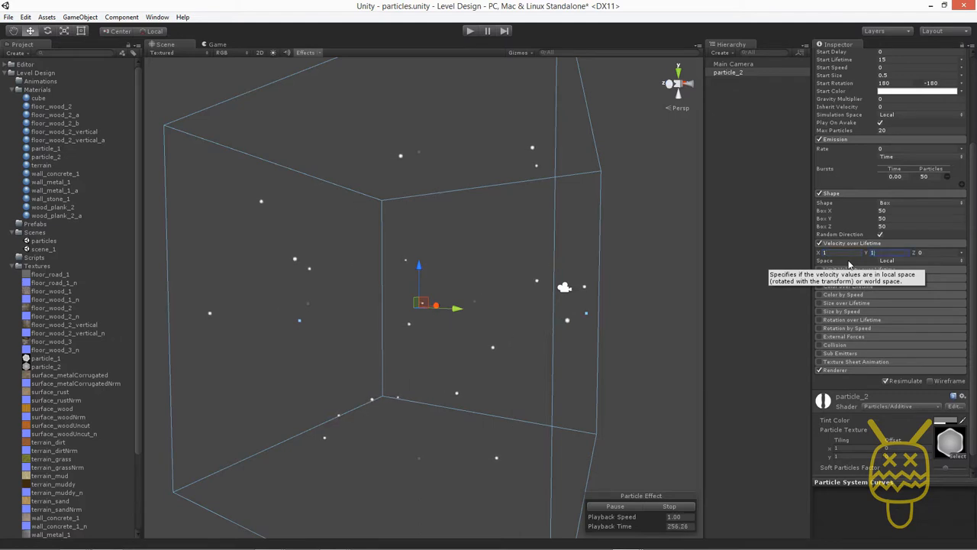
{"action": "left_click", "coordinate": [961, 254]}
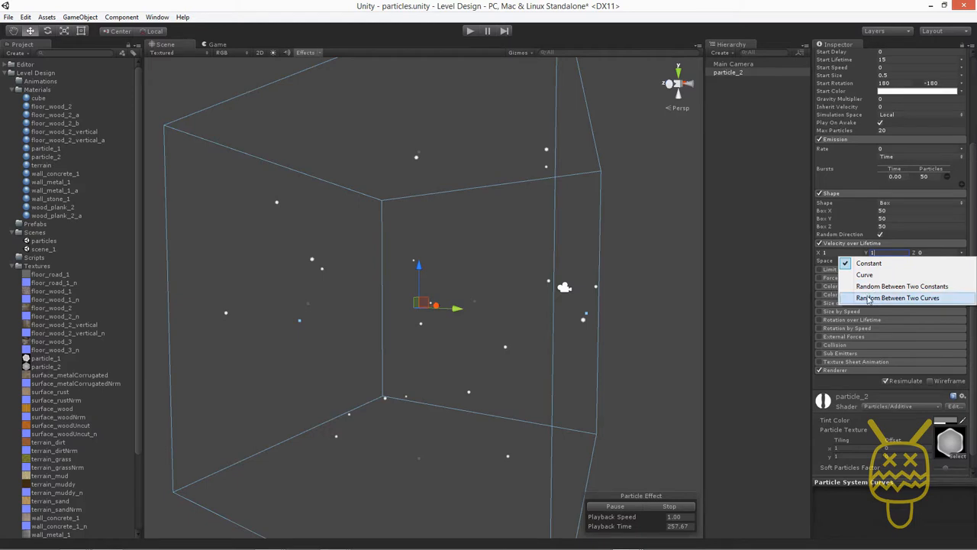
{"action": "left_click", "coordinate": [912, 298]}
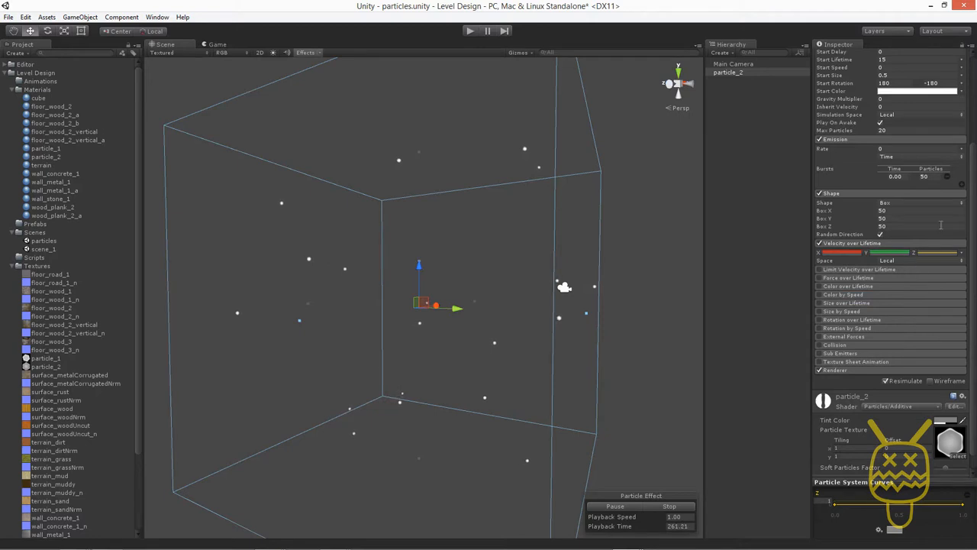
{"action": "left_click_drag", "start_coordinate": [611, 347], "coordinate": [490, 348], "text": "alt"}
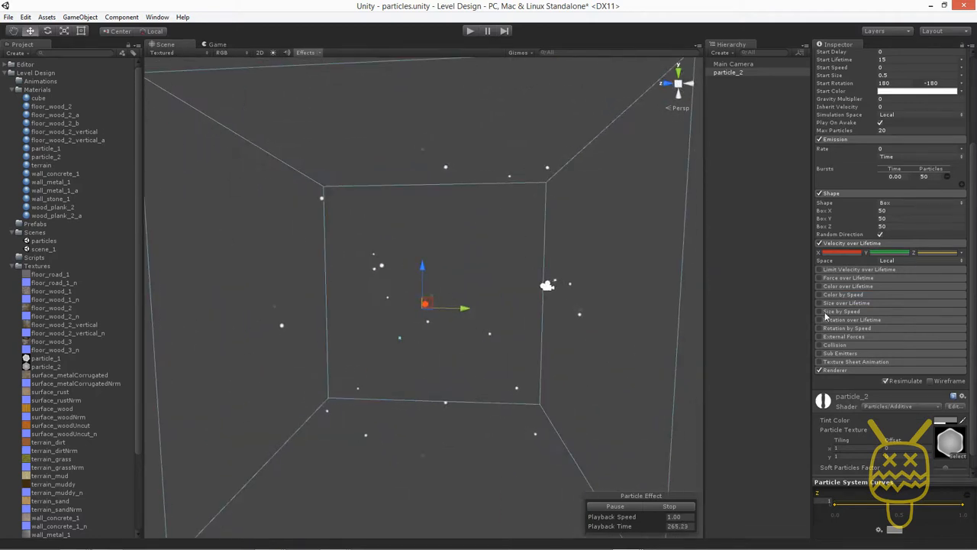
{"action": "left_click", "coordinate": [936, 256]}
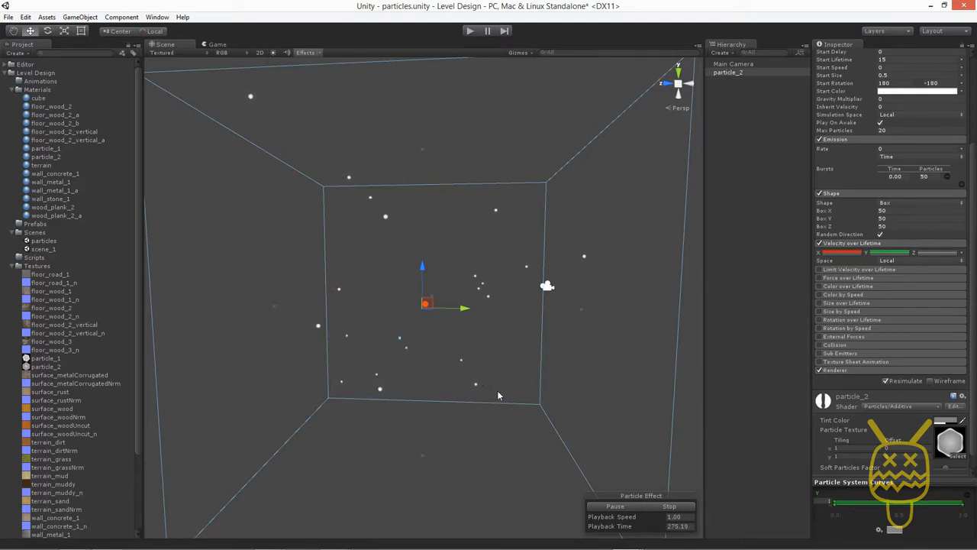
{"action": "left_click_drag", "start_coordinate": [497, 390], "coordinate": [534, 388], "text": "alt"}
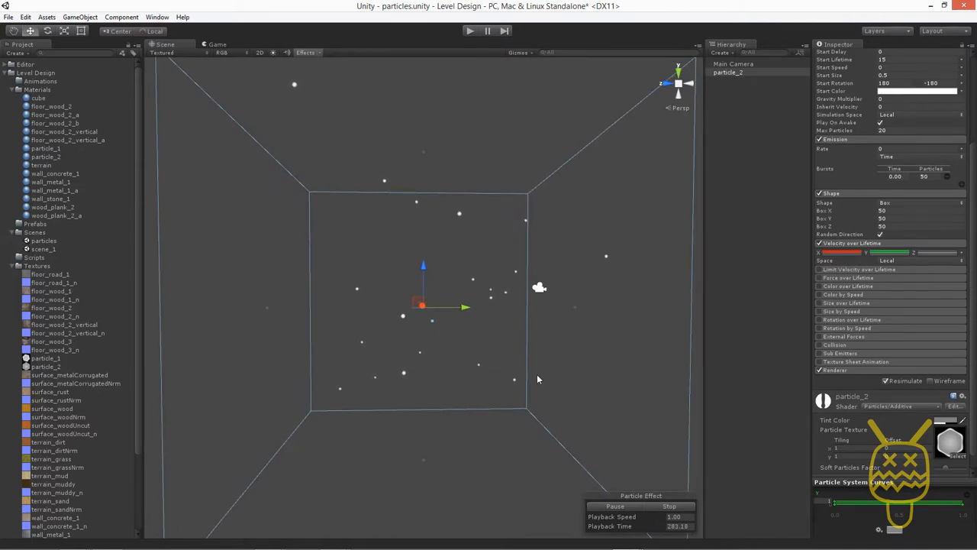
- Enable the Size by Speed module and show its Size curve in the curve editor
{"action": "left_click", "coordinate": [844, 311]}
{"action": "left_click", "coordinate": [819, 311]}
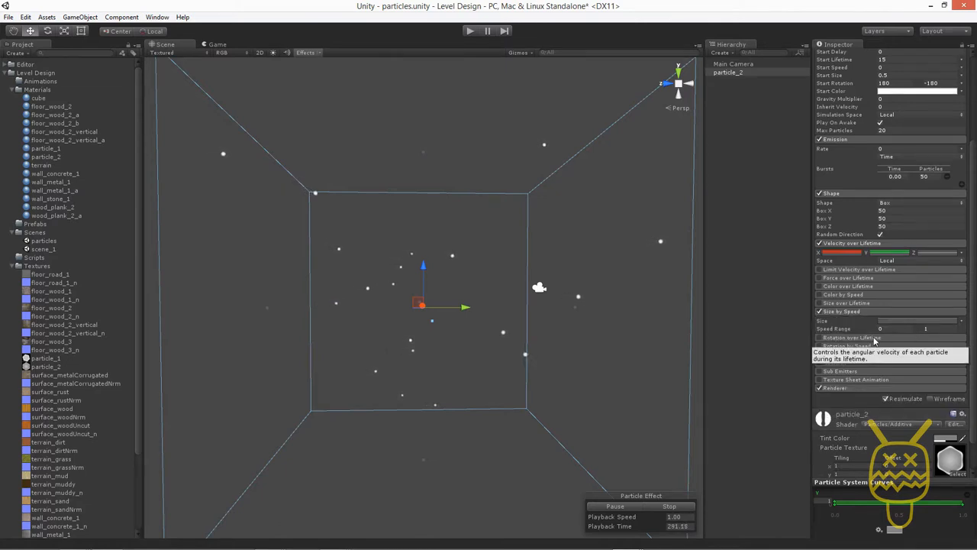
{"action": "left_click", "coordinate": [824, 323]}
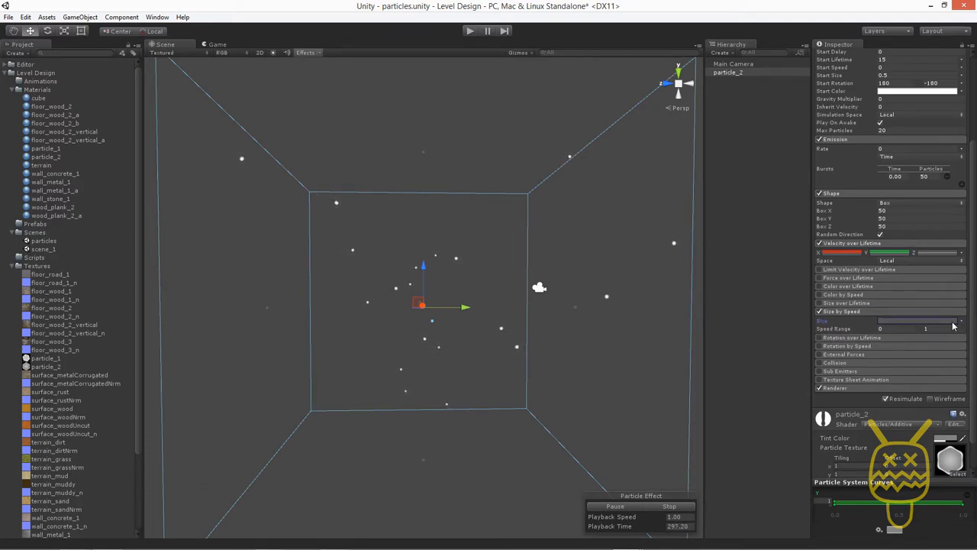
{"action": "left_click", "coordinate": [962, 321]}
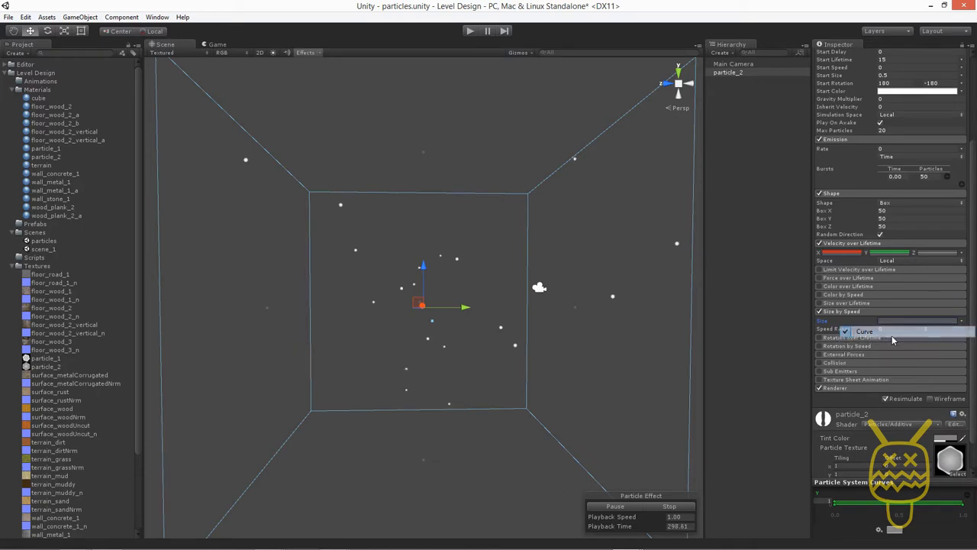
{"action": "left_click", "coordinate": [892, 331]}
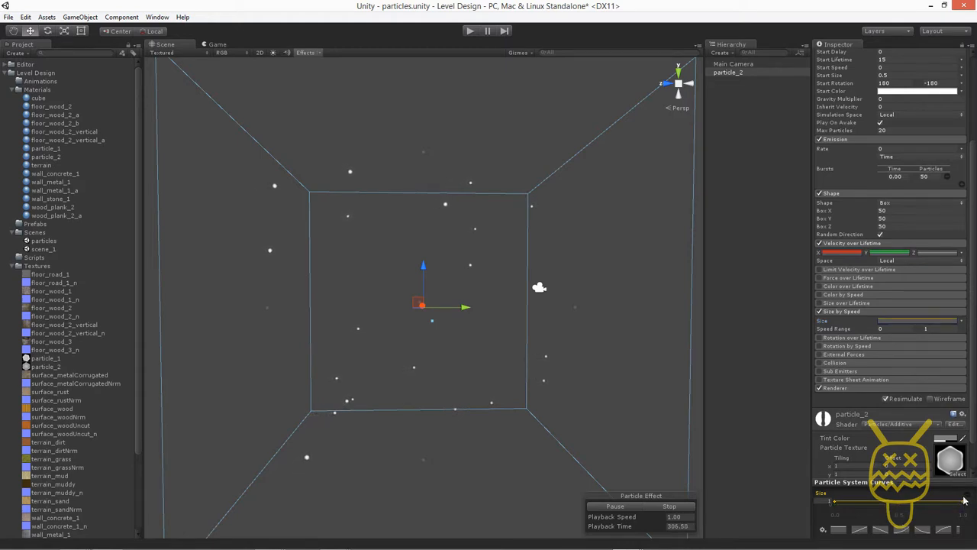
- Enlarge the curve editor, add a key to the Size curve, and move it to the middle at about 0.5
{"action": "left_click_drag", "start_coordinate": [902, 481], "coordinate": [889, 421]}
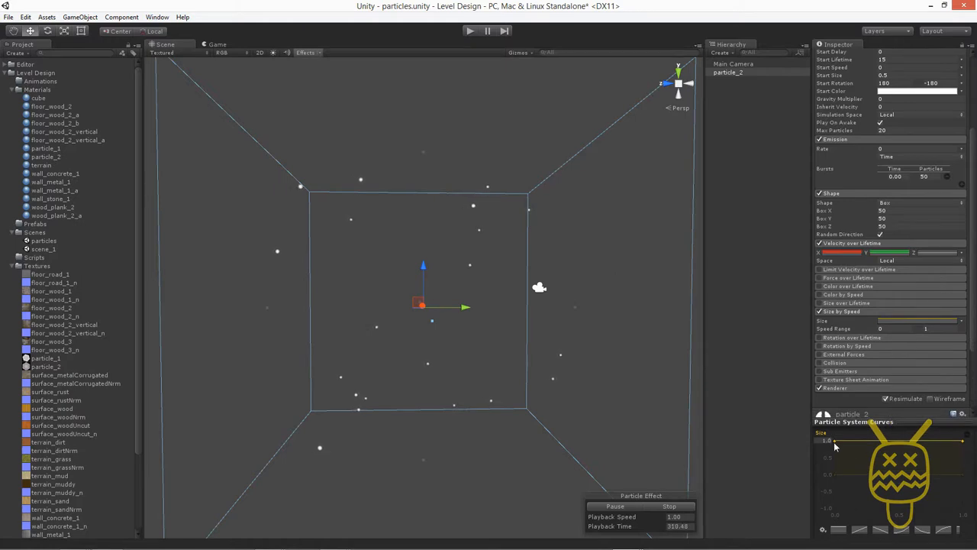
{"action": "right_click", "coordinate": [868, 443]}
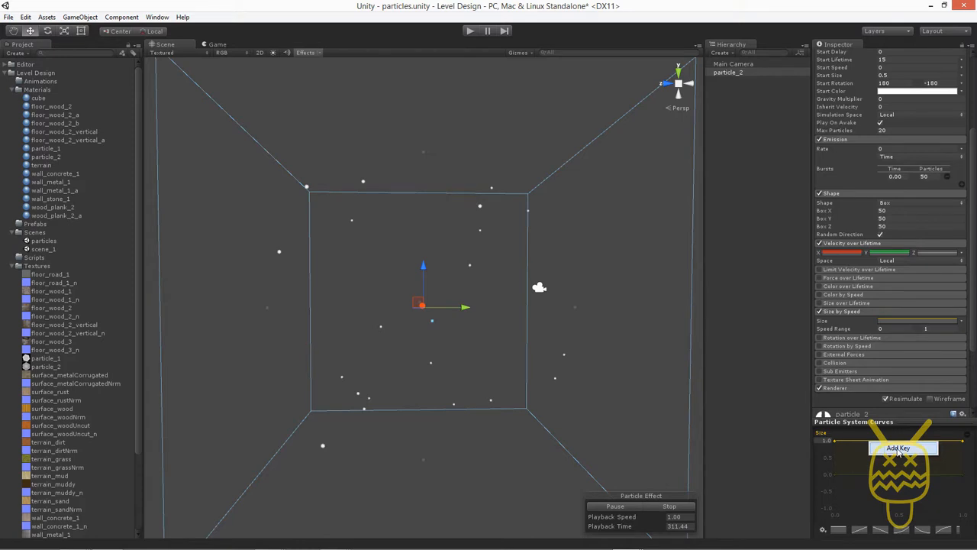
{"action": "left_click", "coordinate": [898, 450]}
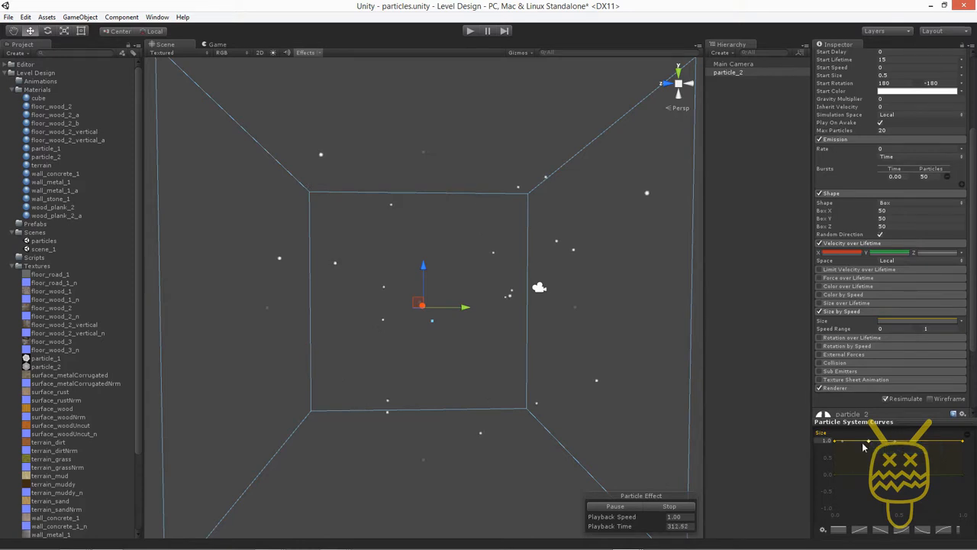
{"action": "left_click_drag", "start_coordinate": [871, 444], "coordinate": [896, 453]}
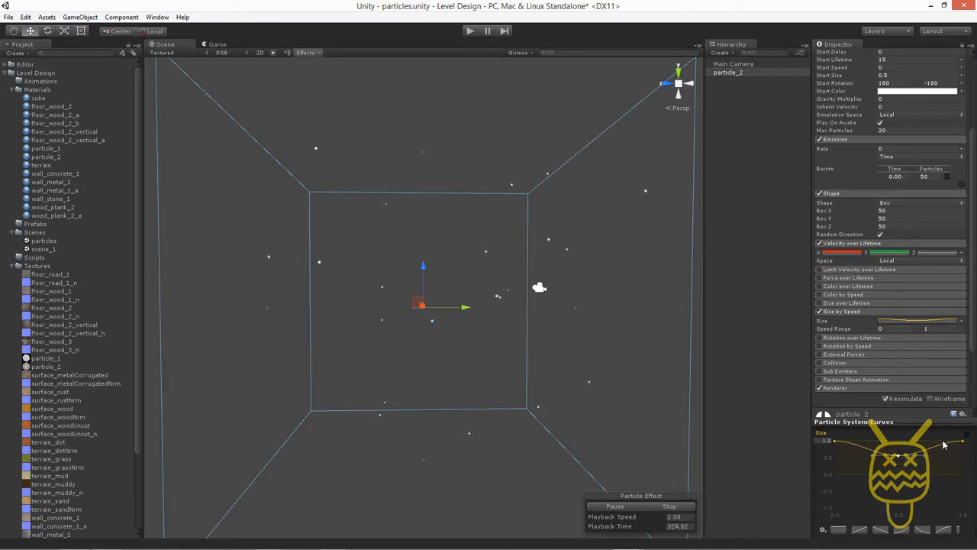
{"action": "left_click", "coordinate": [898, 472]}
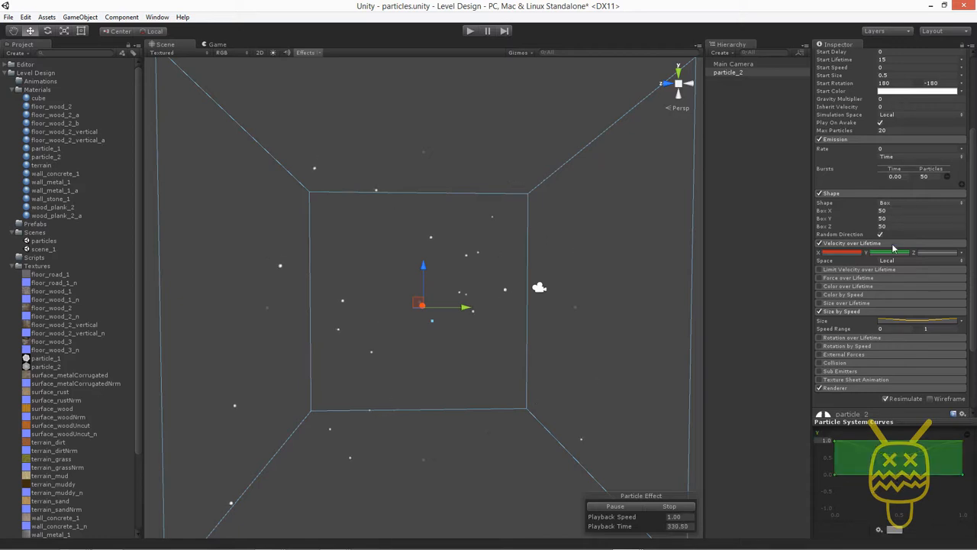
- Enable the Rotation over Lifetime module, keeping the Angular Velocity at 45, and inspect a particle up close
{"action": "left_click_drag", "start_coordinate": [547, 346], "coordinate": [503, 352], "text": "alt"}
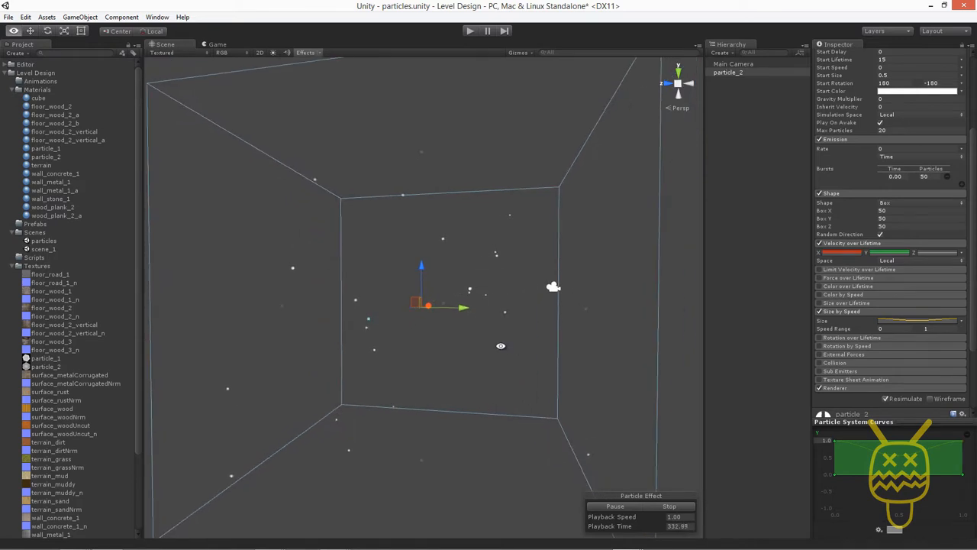
{"action": "left_click", "coordinate": [846, 338]}
{"action": "scroll", "coordinate": [831, 320], "scroll_direction": "down", "scroll_amount": 2}
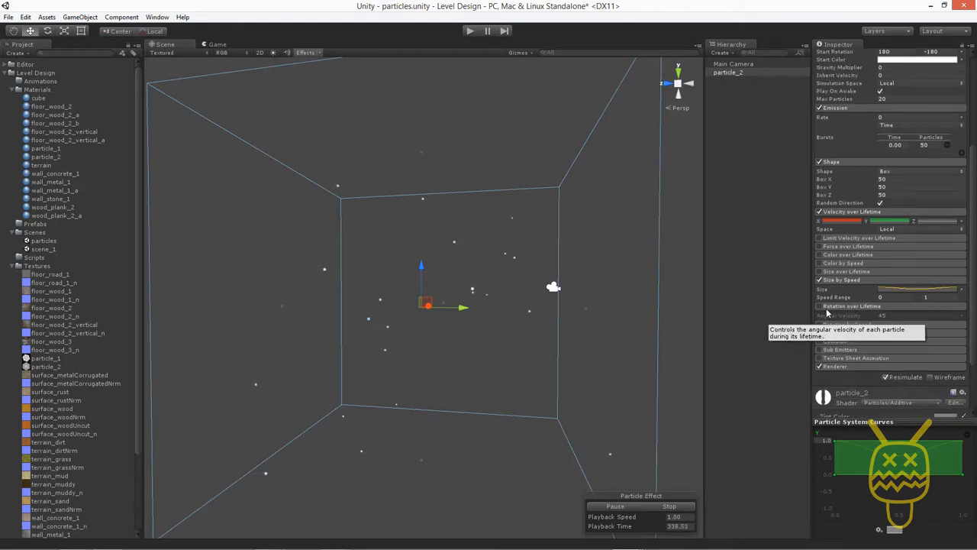
{"action": "left_click", "coordinate": [823, 307]}
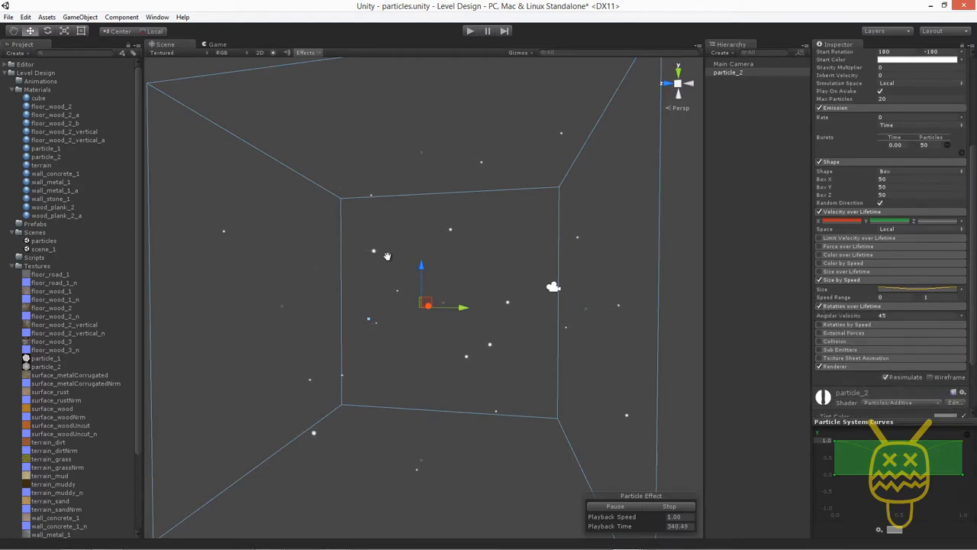
{"action": "scroll", "coordinate": [400, 271], "scroll_direction": "up", "scroll_amount": 5}
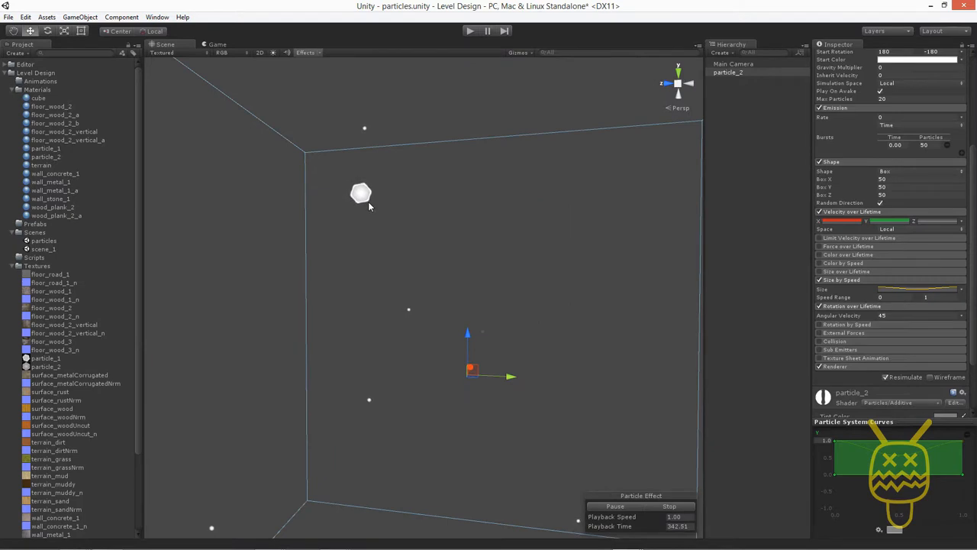
- Switch the Renderer and Rotation over Lifetime modules off and back on to compare the particles
{"action": "left_click", "coordinate": [820, 367]}
{"action": "left_click", "coordinate": [820, 367]}
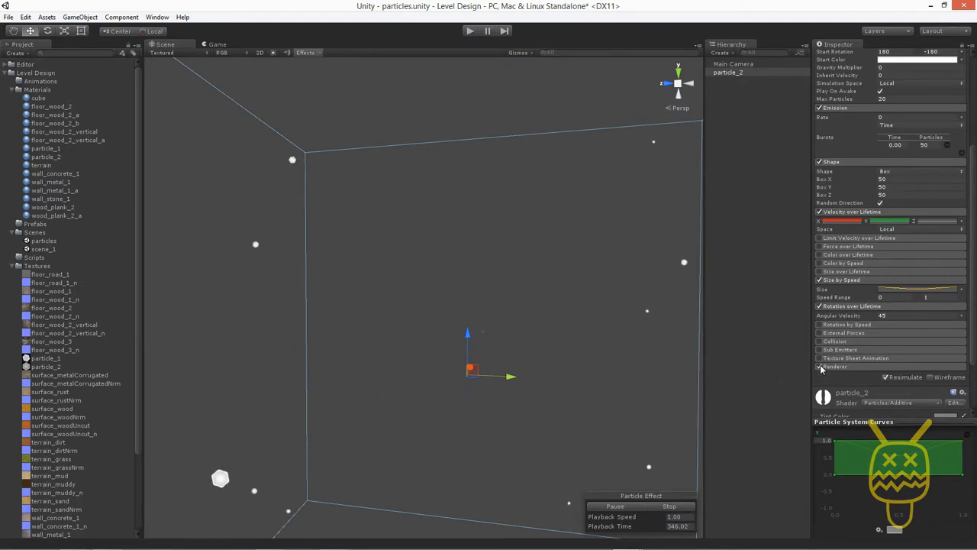
{"action": "left_click", "coordinate": [819, 306]}
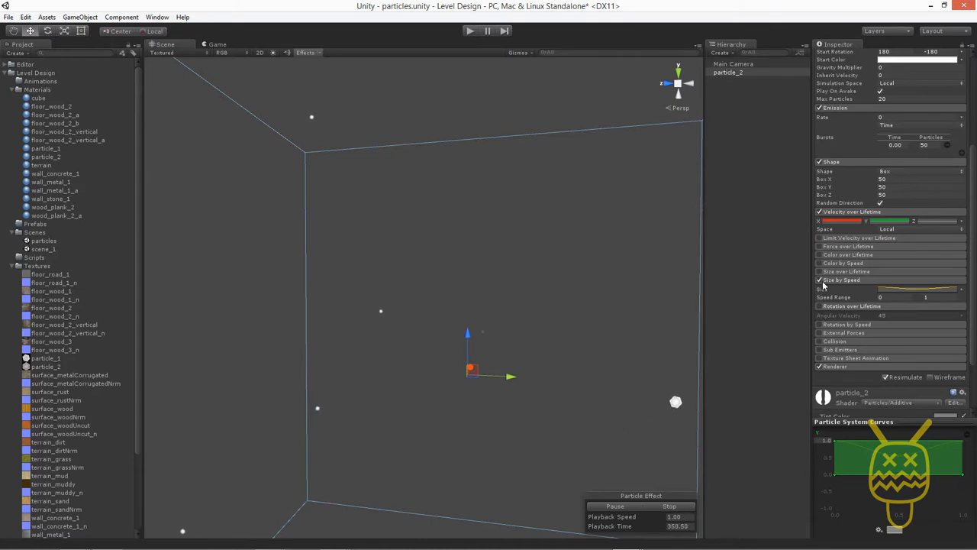
{"action": "left_click", "coordinate": [819, 306]}
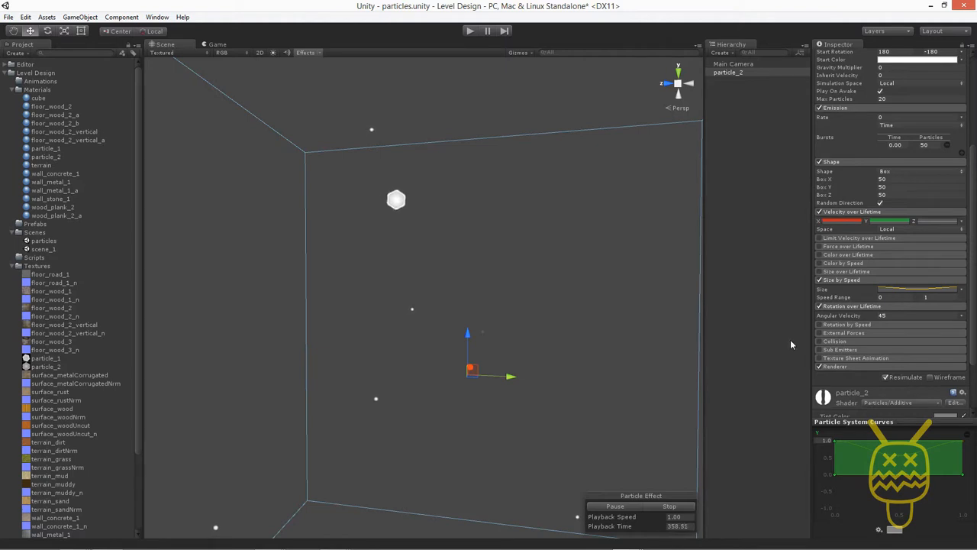
- Frame the whole emitter box and restart the particle simulation from the beginning
{"action": "scroll", "coordinate": [445, 344], "scroll_direction": "down", "scroll_amount": 5}
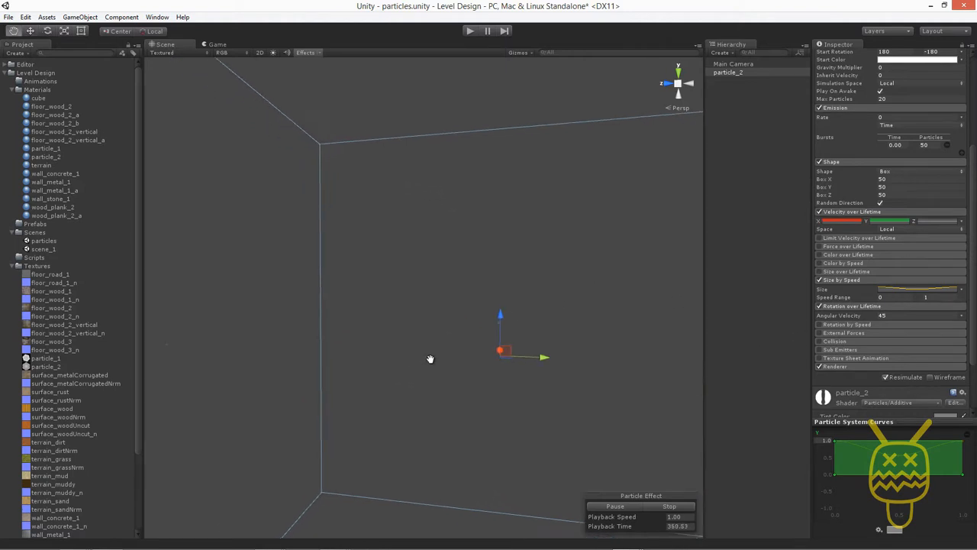
{"action": "left_click_drag", "start_coordinate": [442, 353], "coordinate": [522, 351], "text": "alt"}
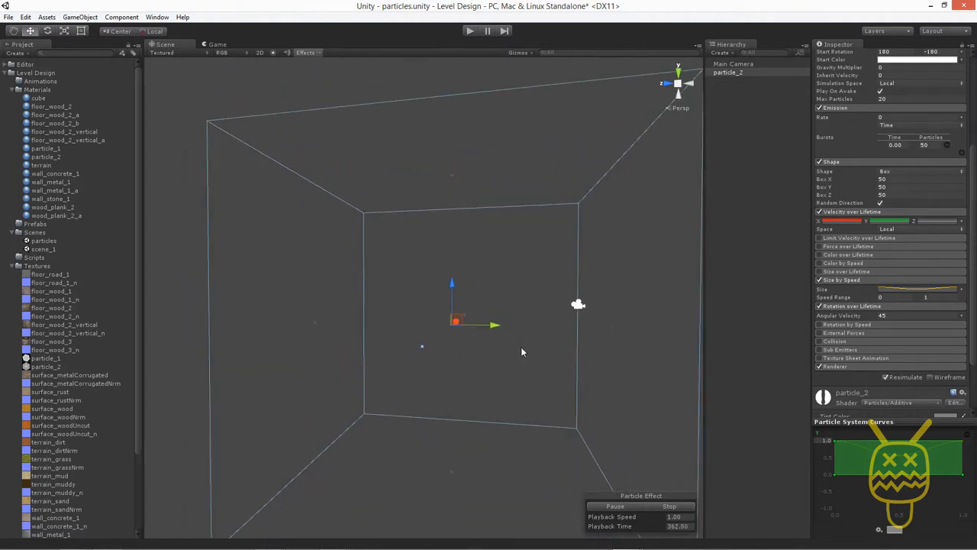
{"action": "left_click_drag", "start_coordinate": [632, 301], "coordinate": [578, 342], "text": "alt"}
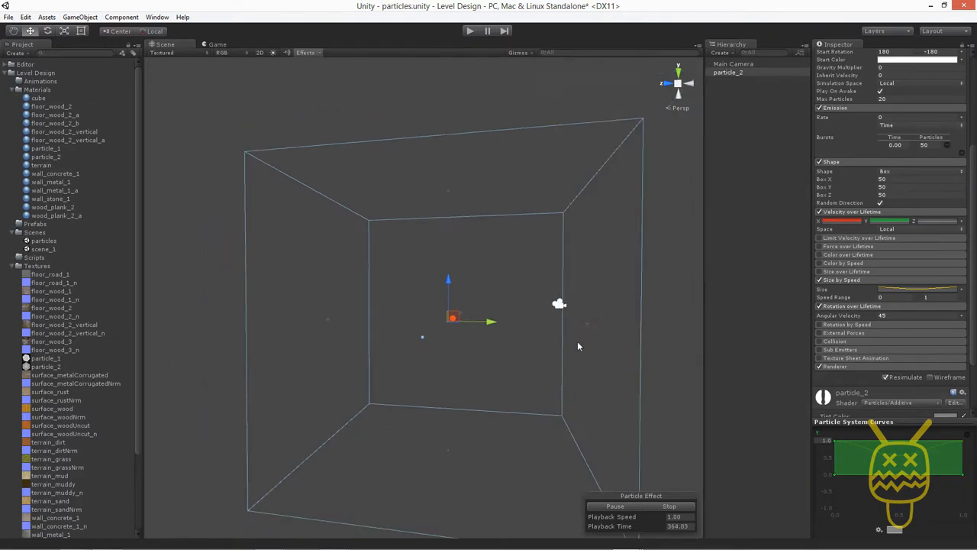
{"action": "left_click", "coordinate": [647, 507]}
{"action": "left_click", "coordinate": [622, 507]}
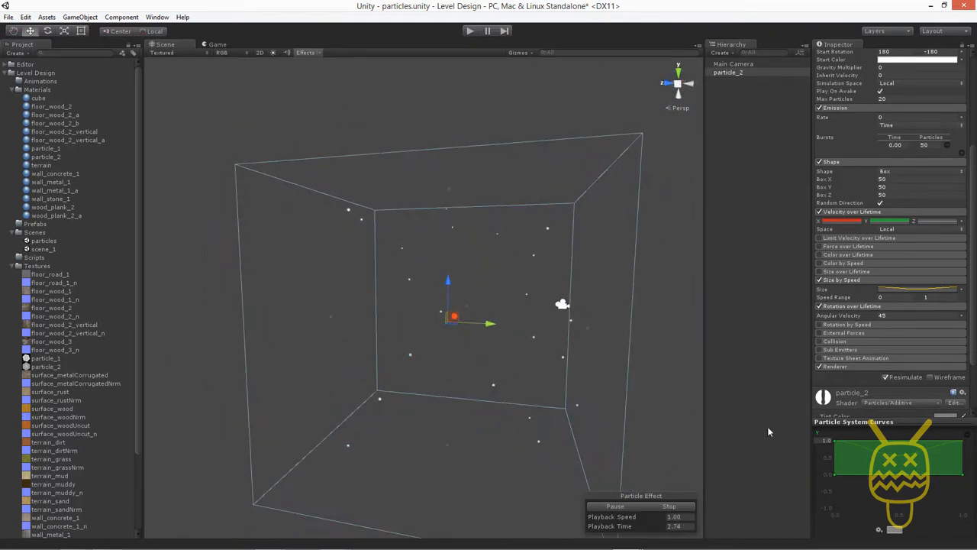
- Shrink the Particle System Curves area and expand the Renderer module's settings to review them
{"action": "scroll", "coordinate": [879, 386], "scroll_direction": "down", "scroll_amount": 3}
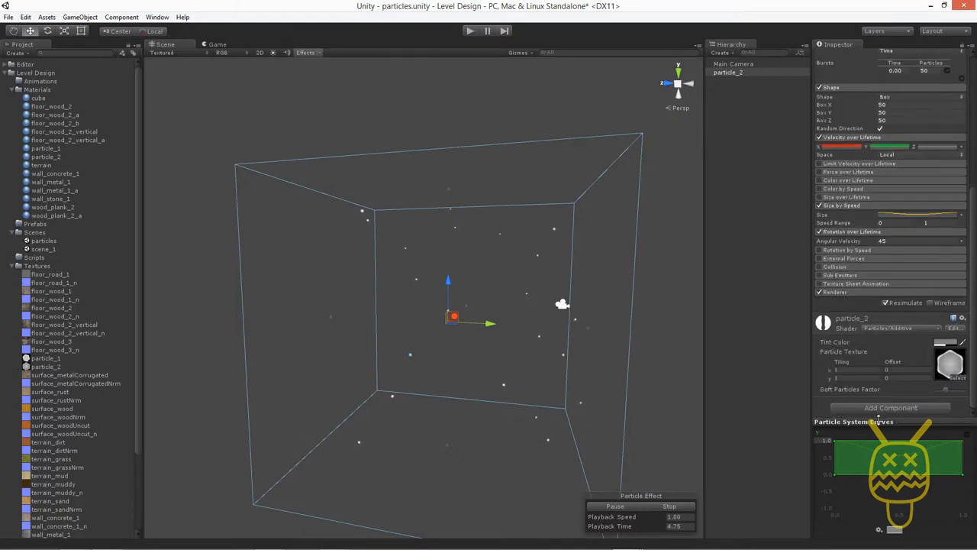
{"action": "left_click_drag", "start_coordinate": [879, 417], "coordinate": [883, 481]}
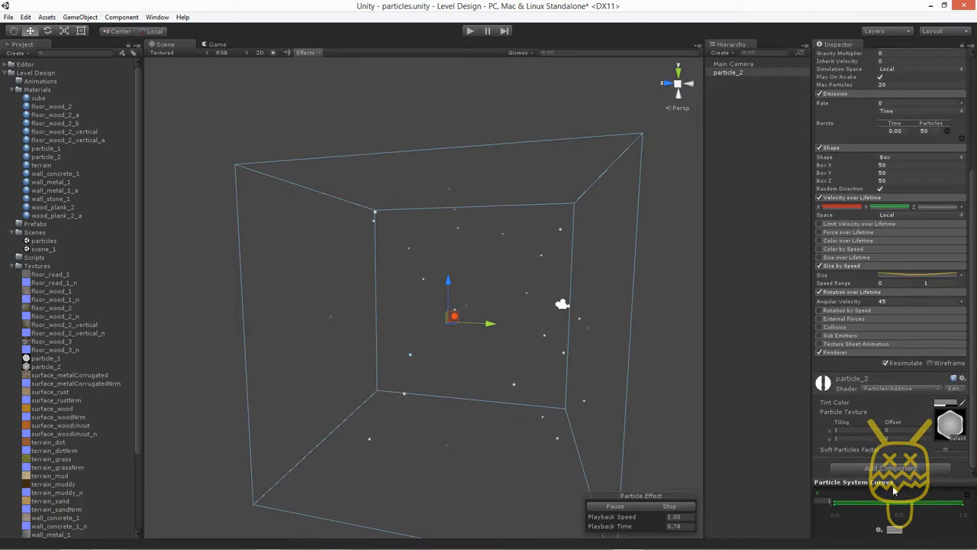
{"action": "left_click", "coordinate": [843, 354]}
{"action": "scroll", "coordinate": [864, 403], "scroll_direction": "down", "scroll_amount": 3}
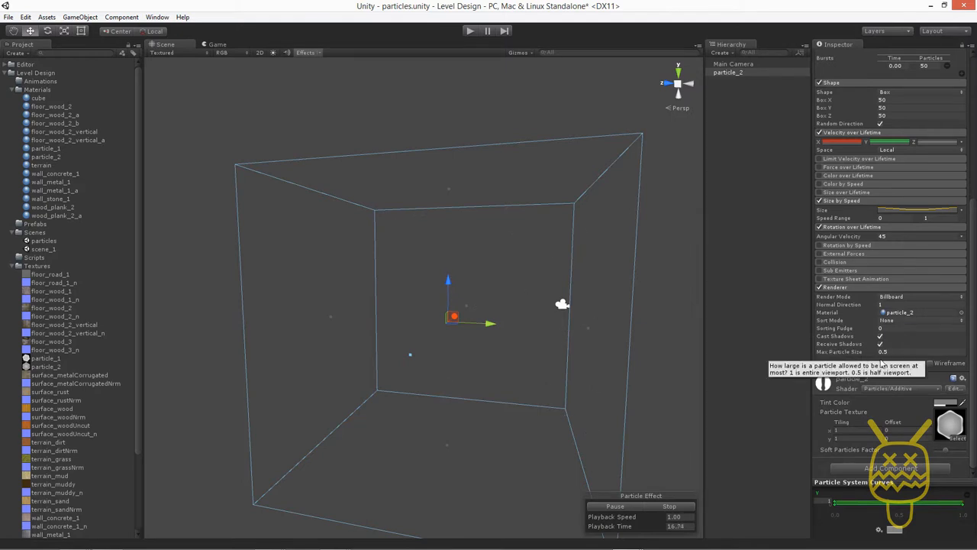
- Set the particle_2 material's Tint Color to a pale blue with RGB 182, 206, 219 and alpha 100
{"action": "left_click", "coordinate": [940, 403]}
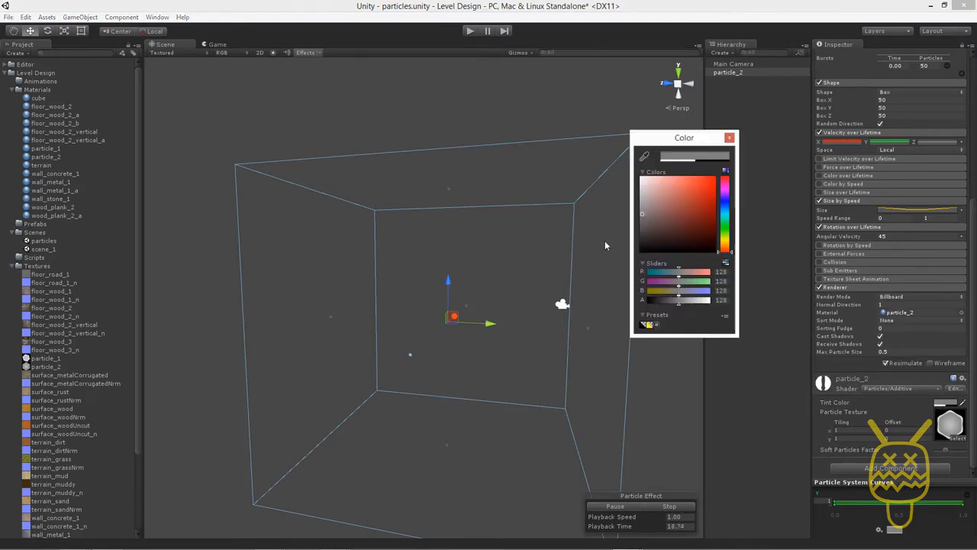
{"action": "left_click_drag", "start_coordinate": [724, 197], "coordinate": [728, 213]}
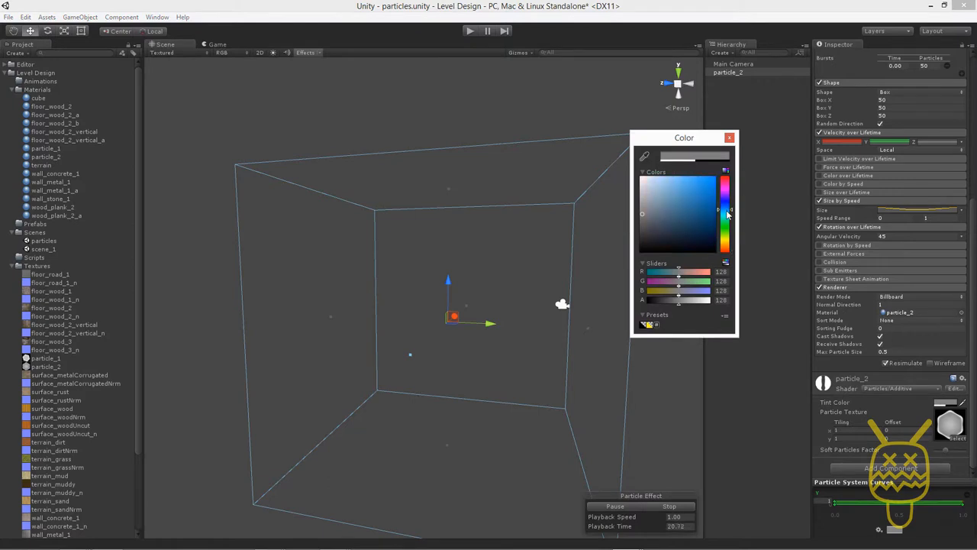
{"action": "left_click_drag", "start_coordinate": [656, 192], "coordinate": [653, 188]}
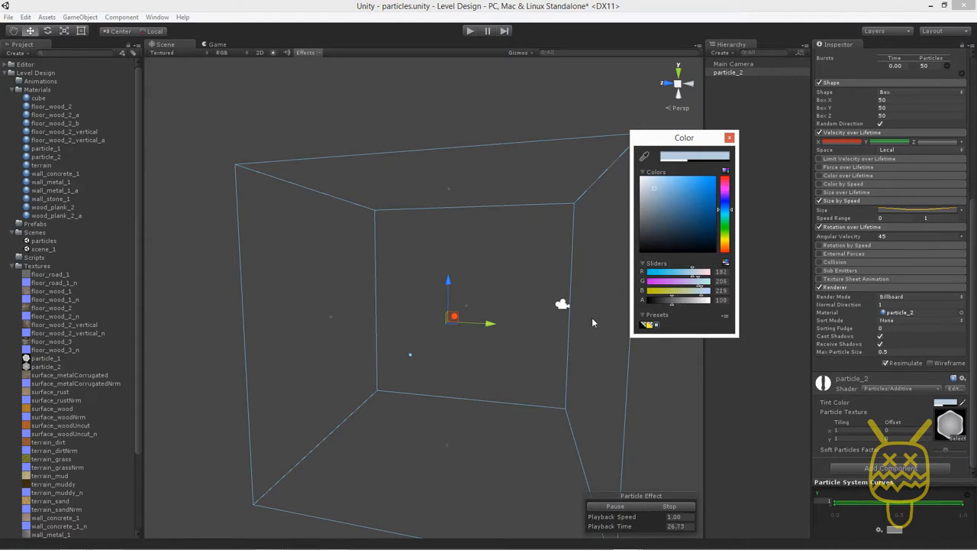
{"action": "left_click_drag", "start_coordinate": [695, 140], "coordinate": [721, 199]}
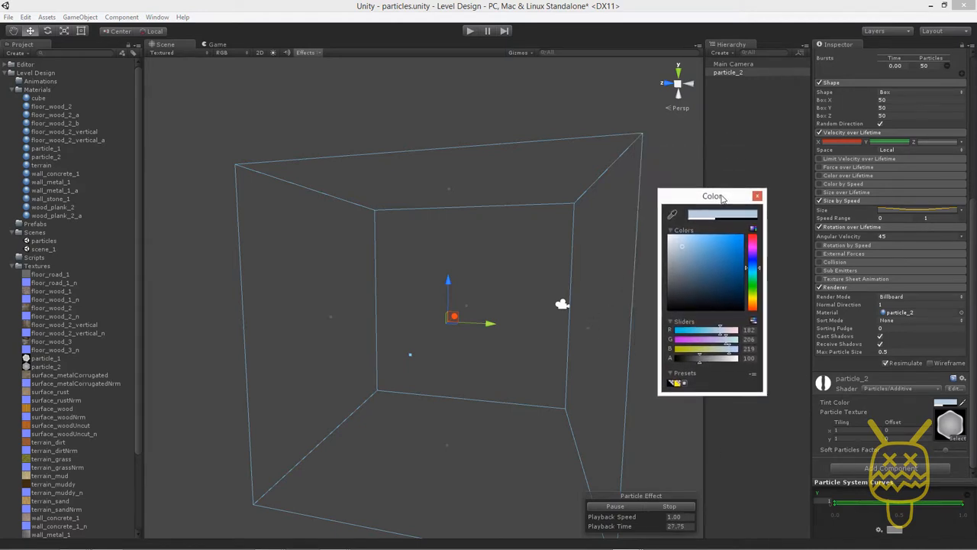
- Restart the particle simulation, view the tinted particles from another angle, and deselect the emitter
{"action": "left_click", "coordinate": [687, 508]}
{"action": "left_click_drag", "start_coordinate": [385, 387], "coordinate": [635, 191], "text": "alt"}
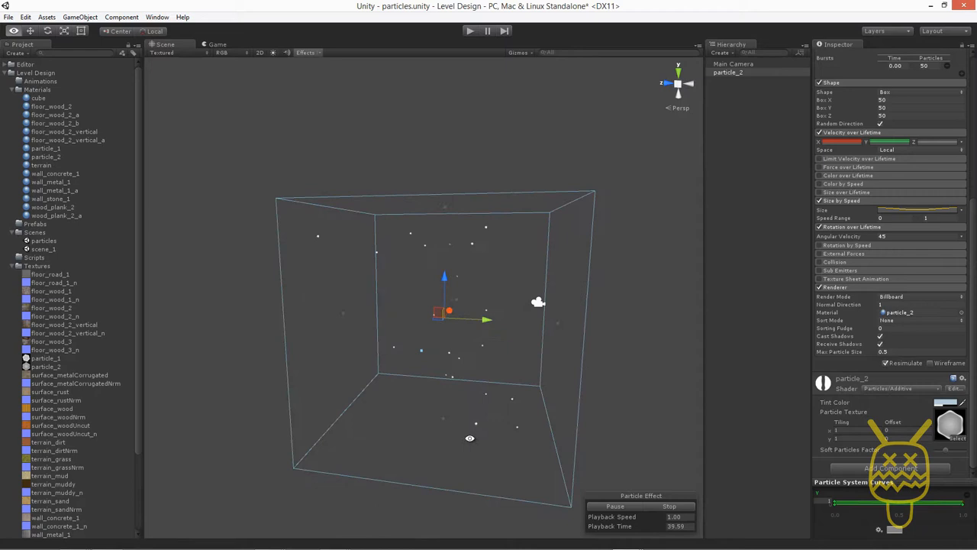
{"action": "left_click", "coordinate": [638, 164]}
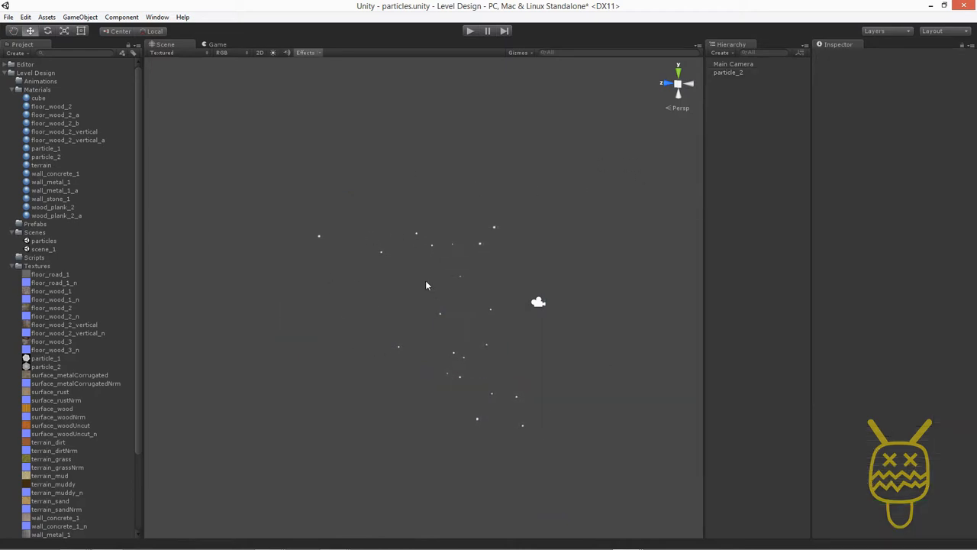
- Collapse the Level Design subfolders, store the particle_2 emitter as a prefab in the Prefabs folder, and save the scene
{"action": "left_click", "coordinate": [12, 72], "text": "alt"}
{"action": "left_click", "coordinate": [11, 72]}
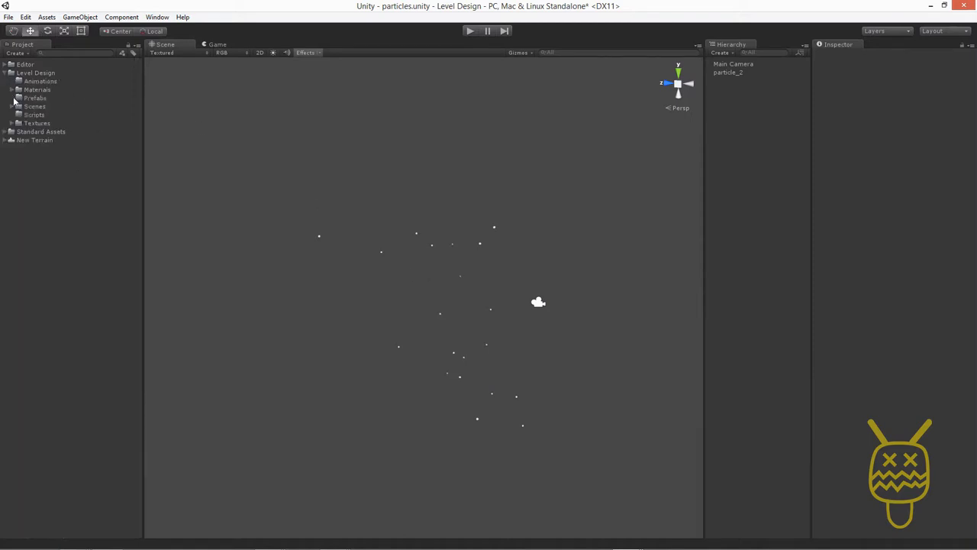
{"action": "left_click", "coordinate": [35, 98]}
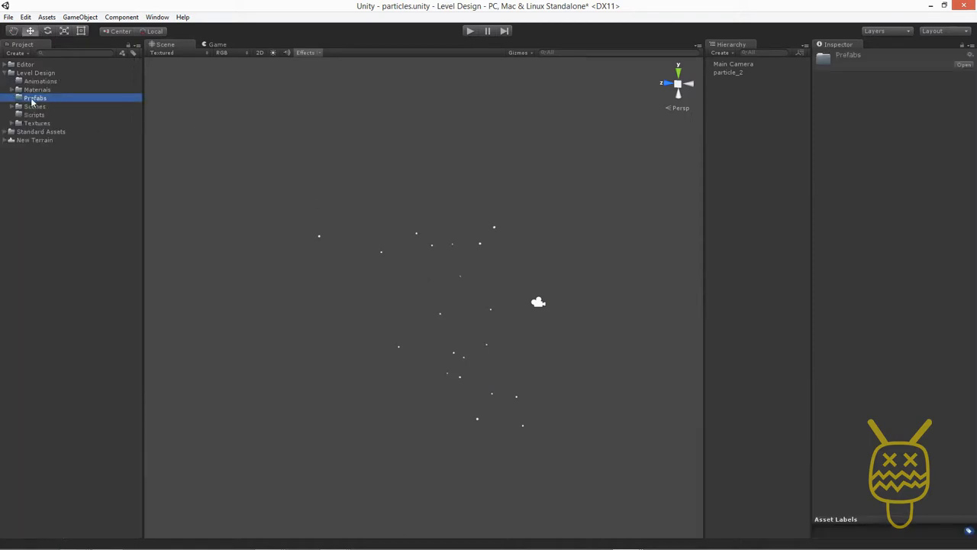
{"action": "left_click_drag", "start_coordinate": [732, 72], "coordinate": [29, 101]}
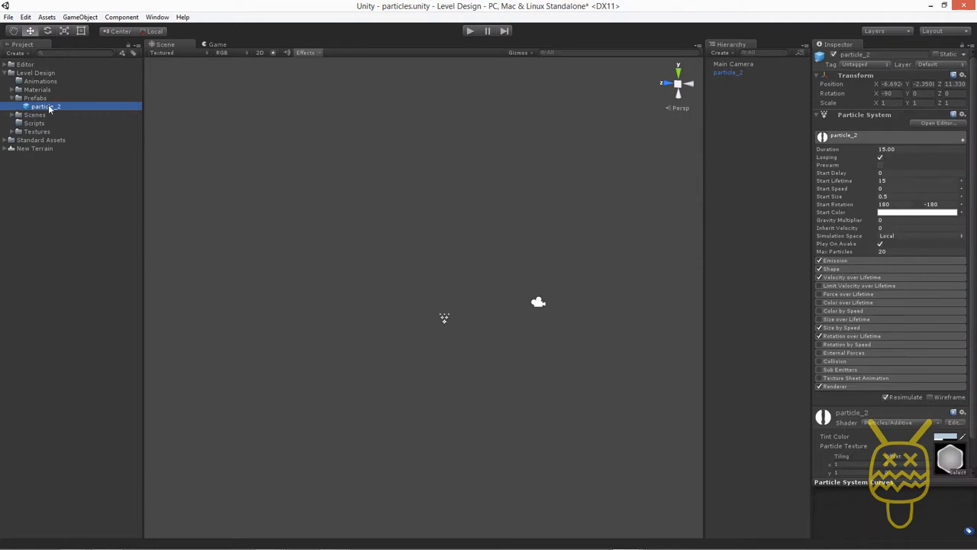
{"action": "key", "text": "ctrl+s"}
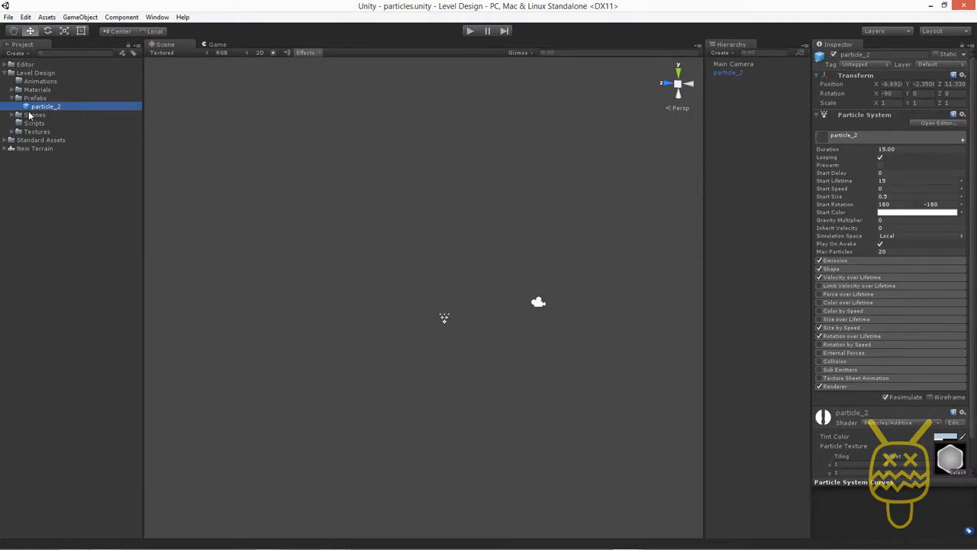
{"action": "left_click", "coordinate": [753, 118]}
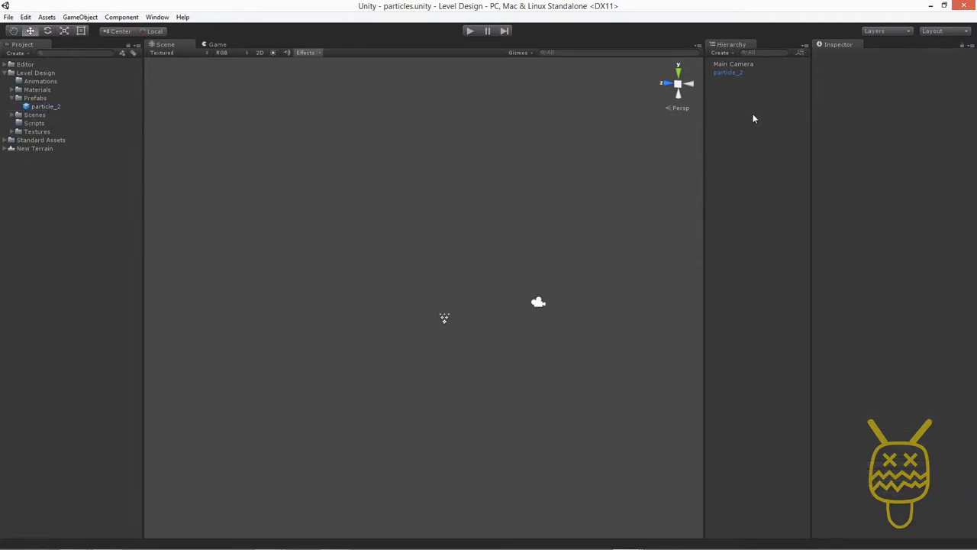